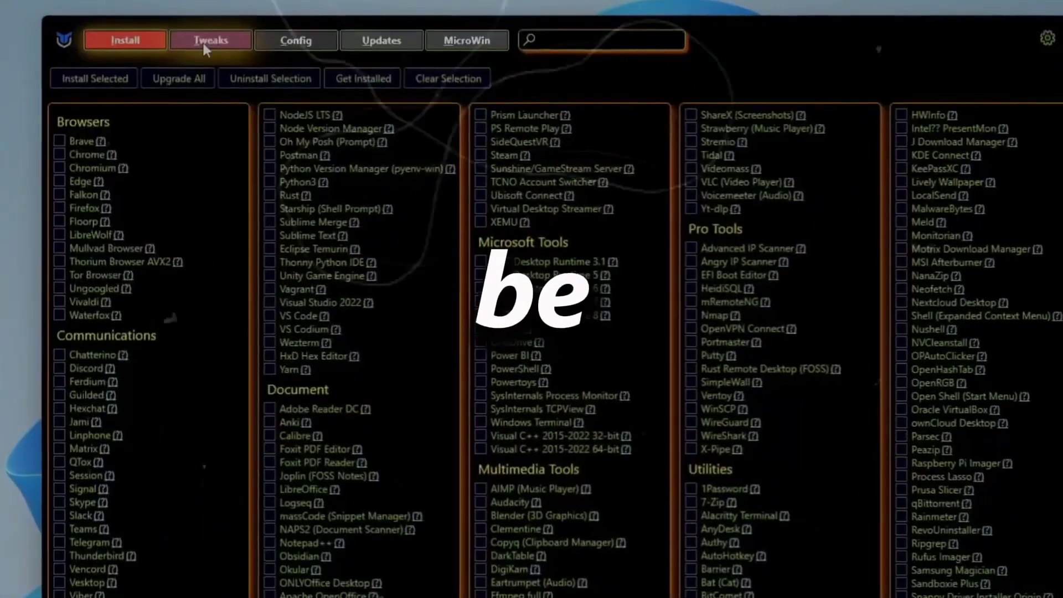
Flip through WinUtil's Tweaks, Config and Updates pages in turn.
click(204, 43)
click(296, 40)
click(382, 41)
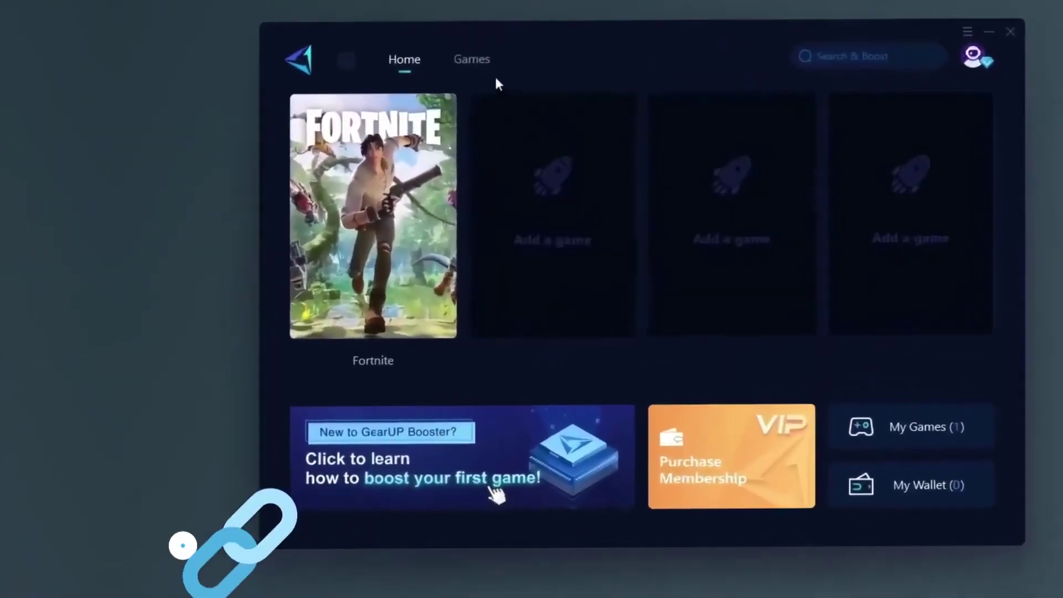
Open the Fortnite card in GearUP Booster and scroll down the supported games grid.
click(366, 366)
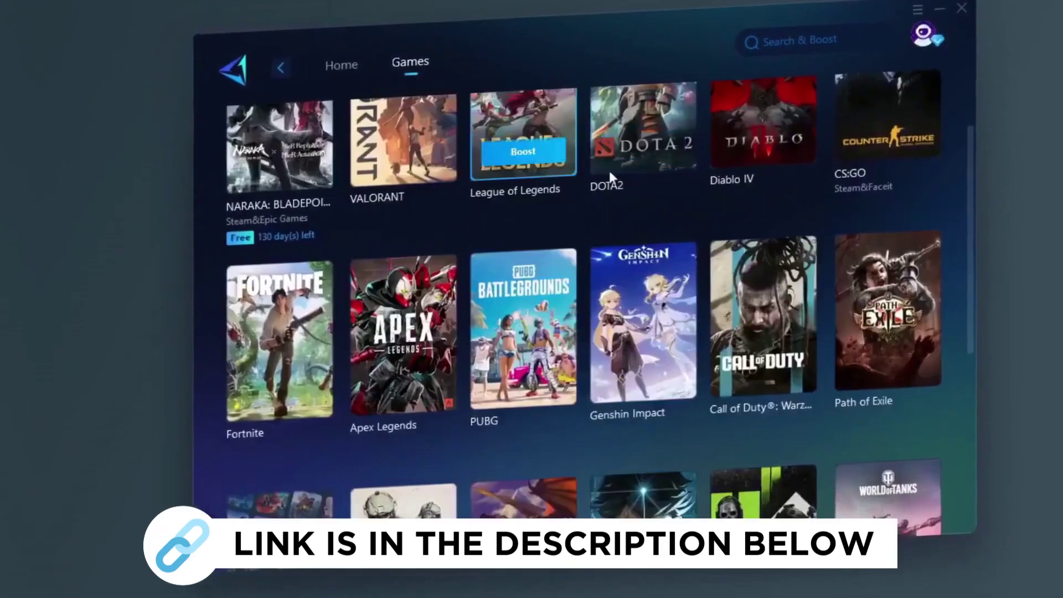
scroll(542, 232, down, 3)
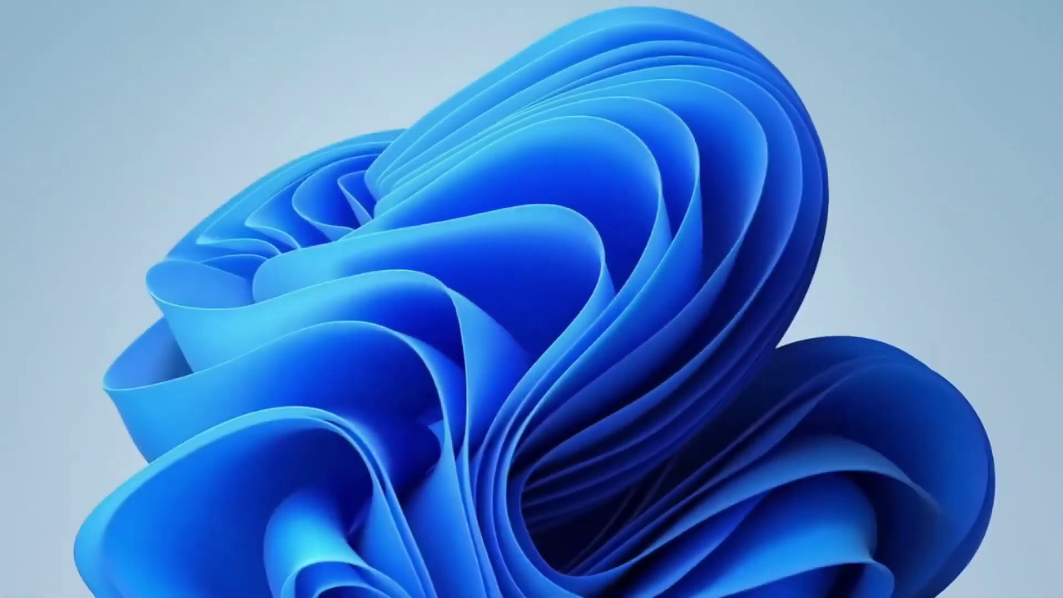
Launch Task Manager from the Win+X menu, reposition it, and show the CPU graph on Performance.
key(super+x)
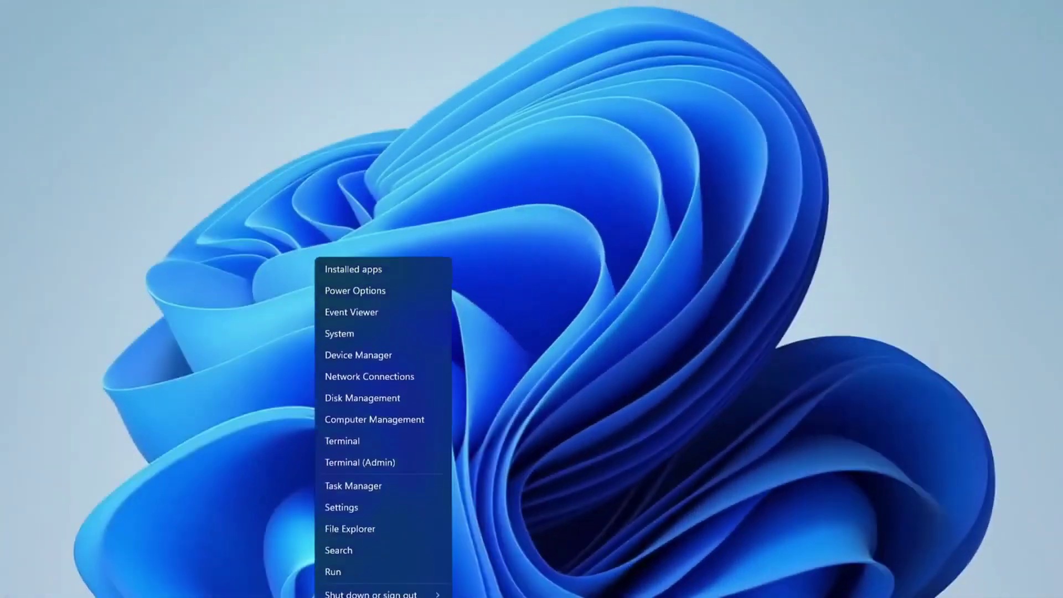
click(365, 484)
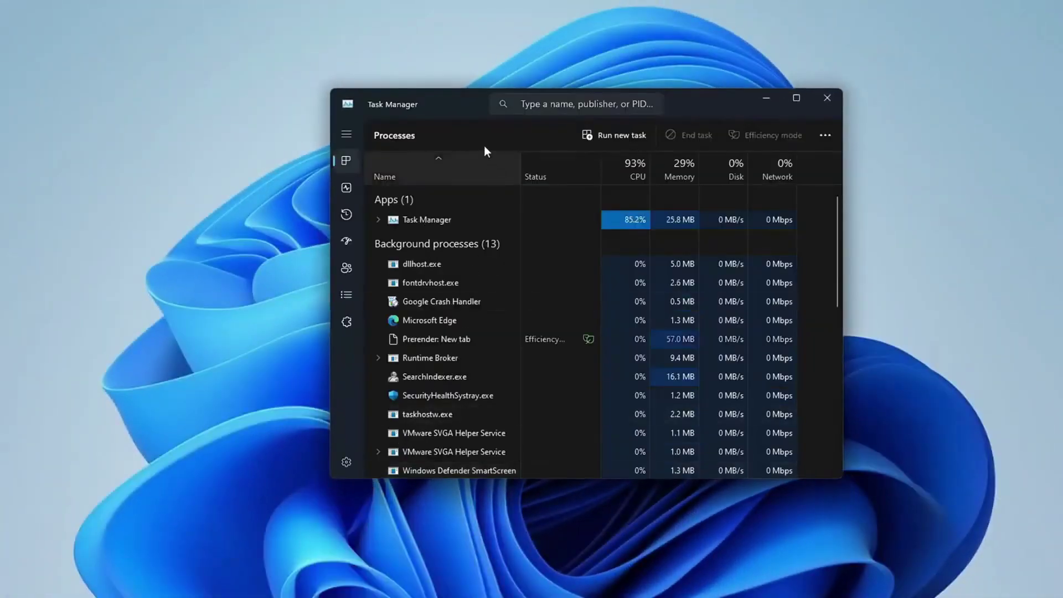
drag(461, 107, 448, 127)
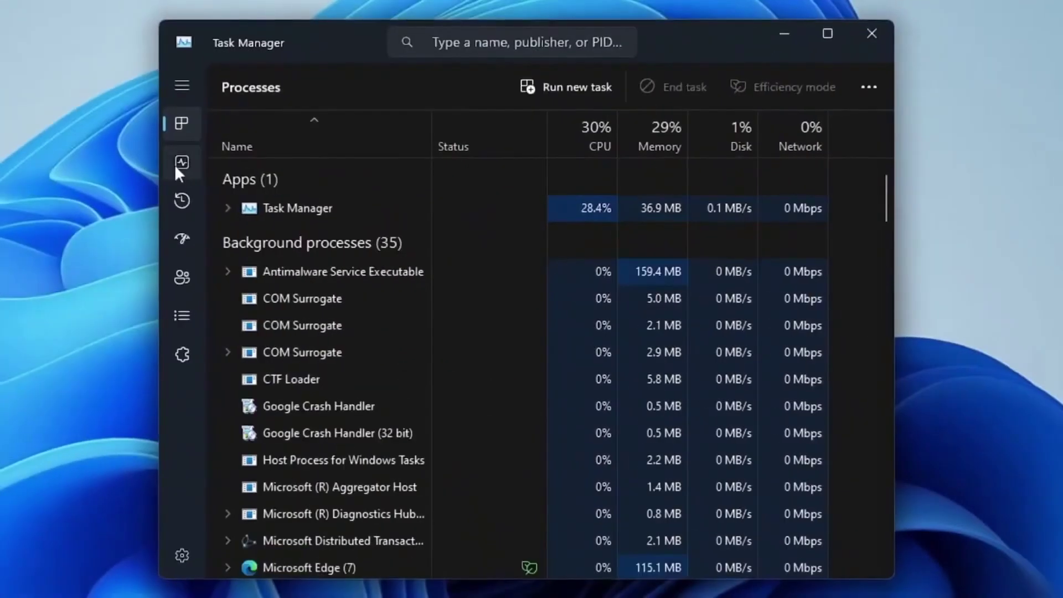
click(315, 203)
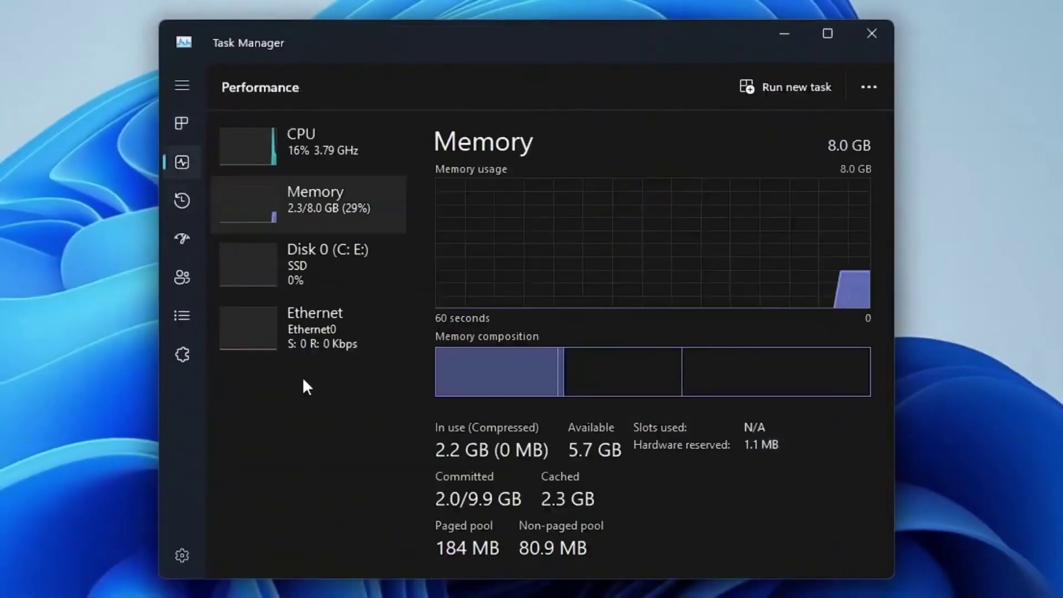
click(315, 158)
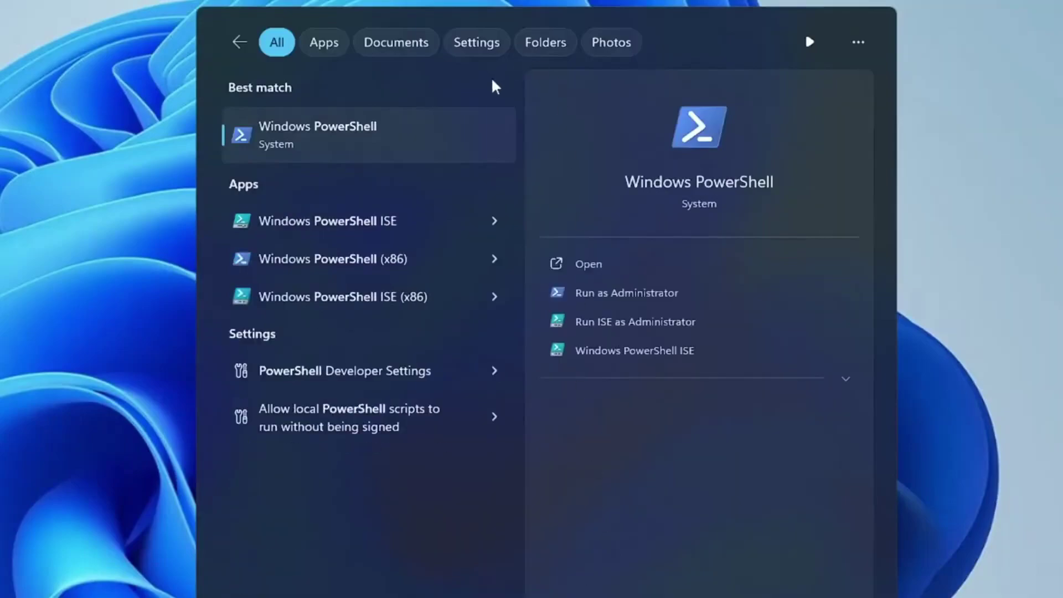
Run the Windows PowerShell search result as administrator.
right_click(339, 147)
click(407, 163)
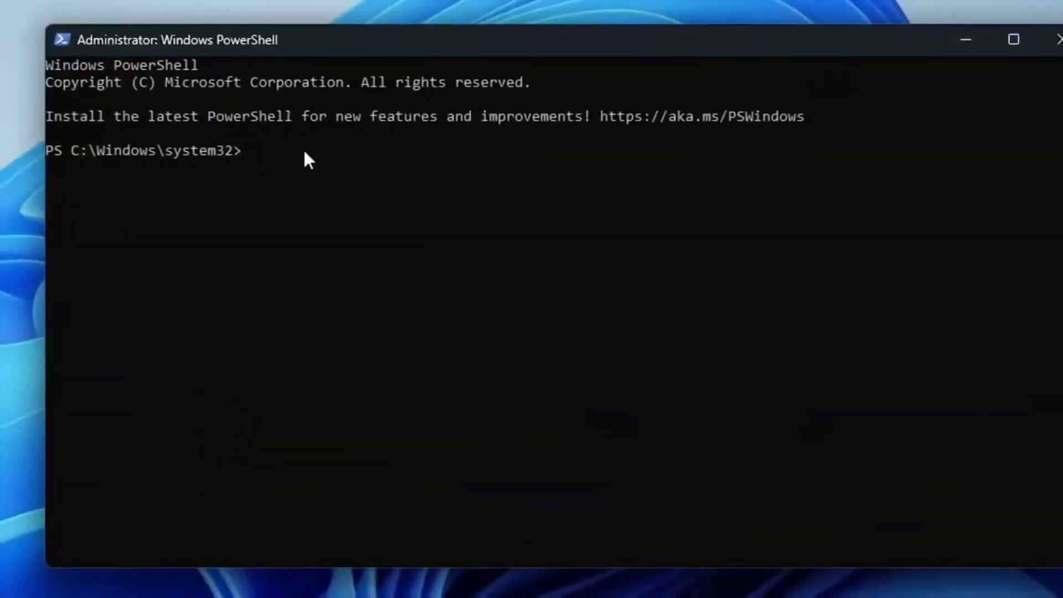
key(ctrl+v)
key(Return)
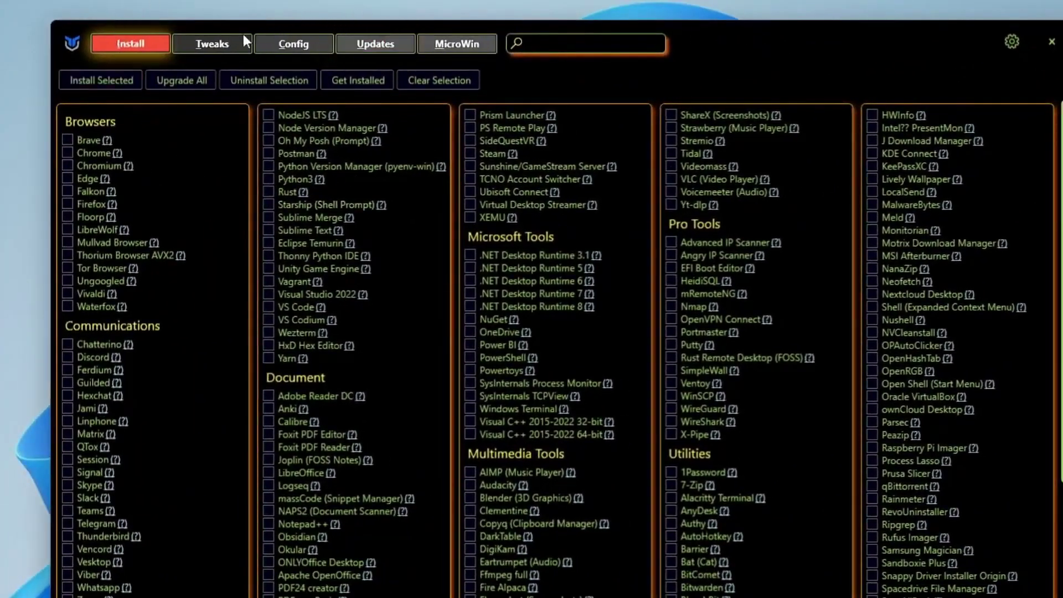
Step through the Tweaks, Config, Updates and MicroWin pages, ending on MicroWin.
click(206, 45)
click(291, 46)
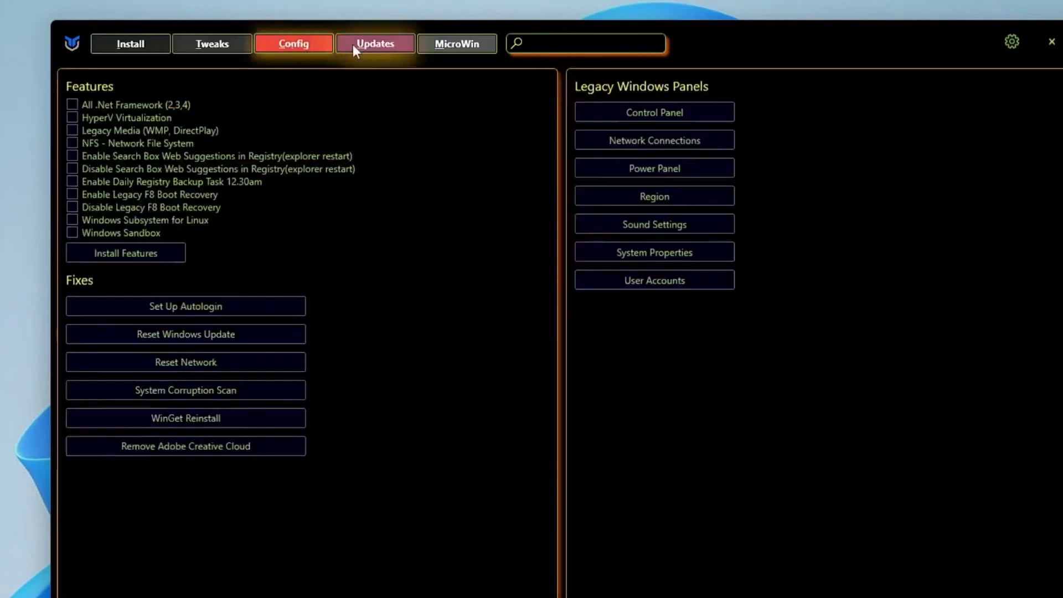
click(371, 45)
click(461, 46)
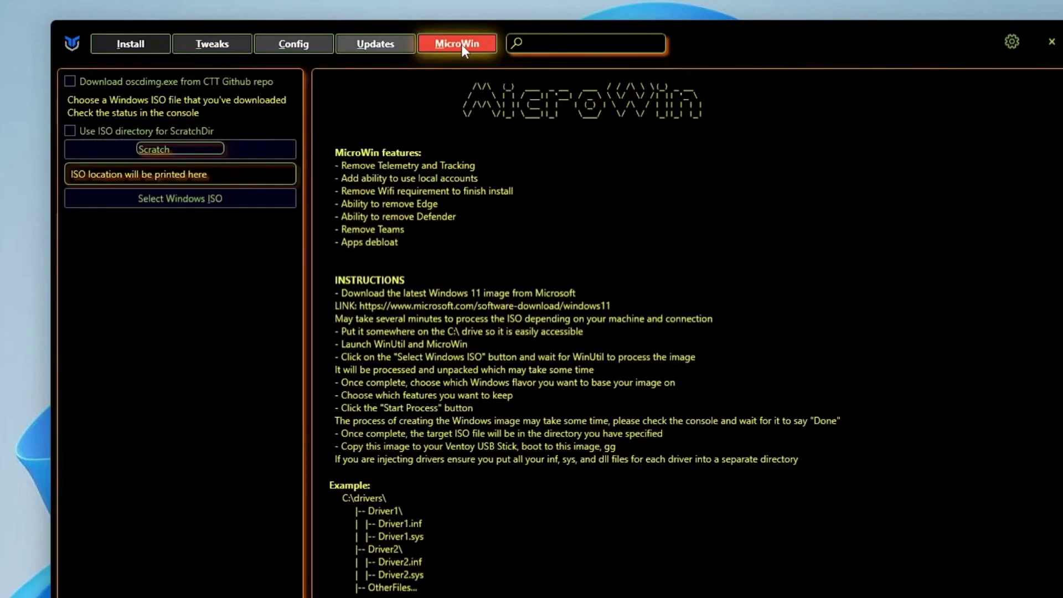
Apply the Desktop recommended preset on the Tweaks page.
click(227, 45)
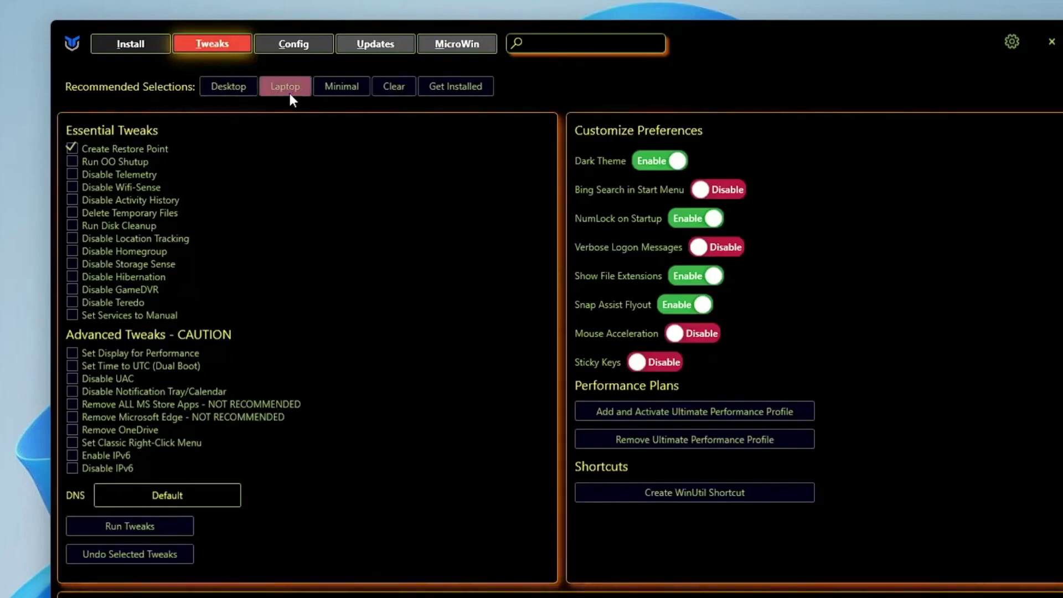
click(226, 89)
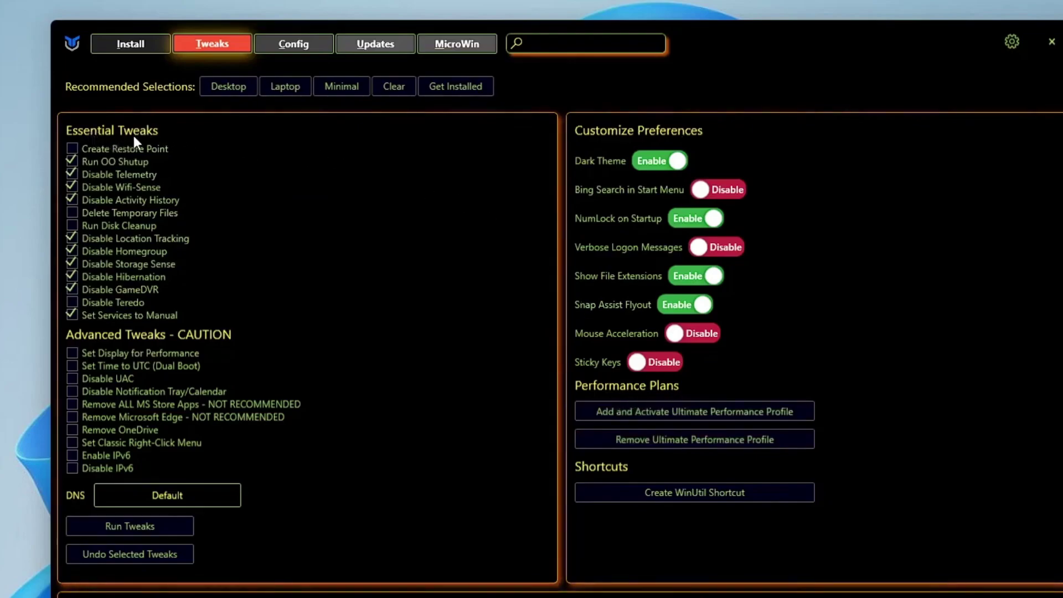
Tick Create Restore Point, Delete Temporary Files and Run Disk Cleanup; untick Disable Storage Sense.
mouse_move(104, 148)
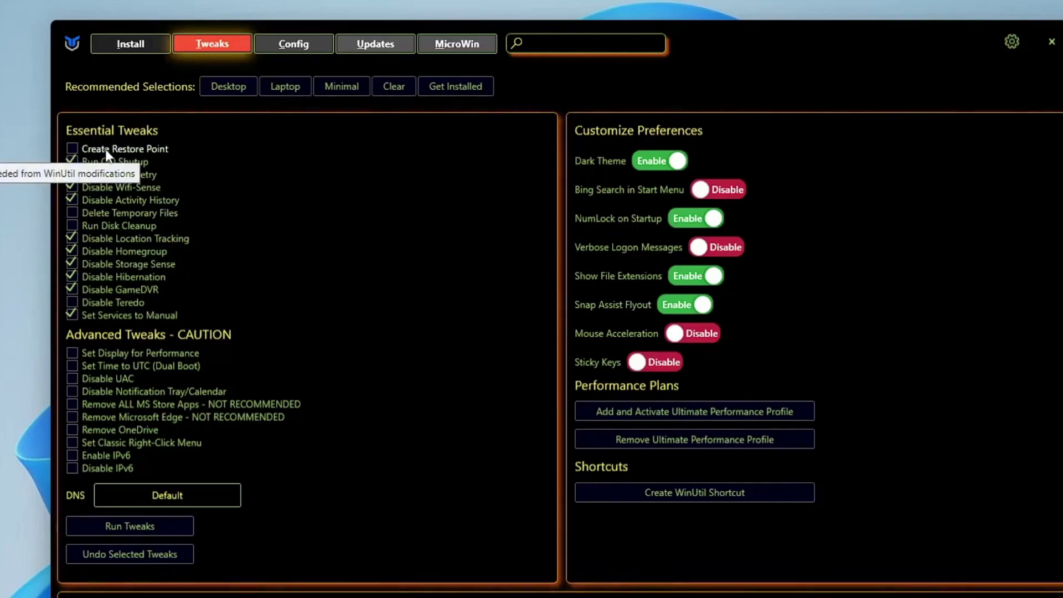
click(107, 150)
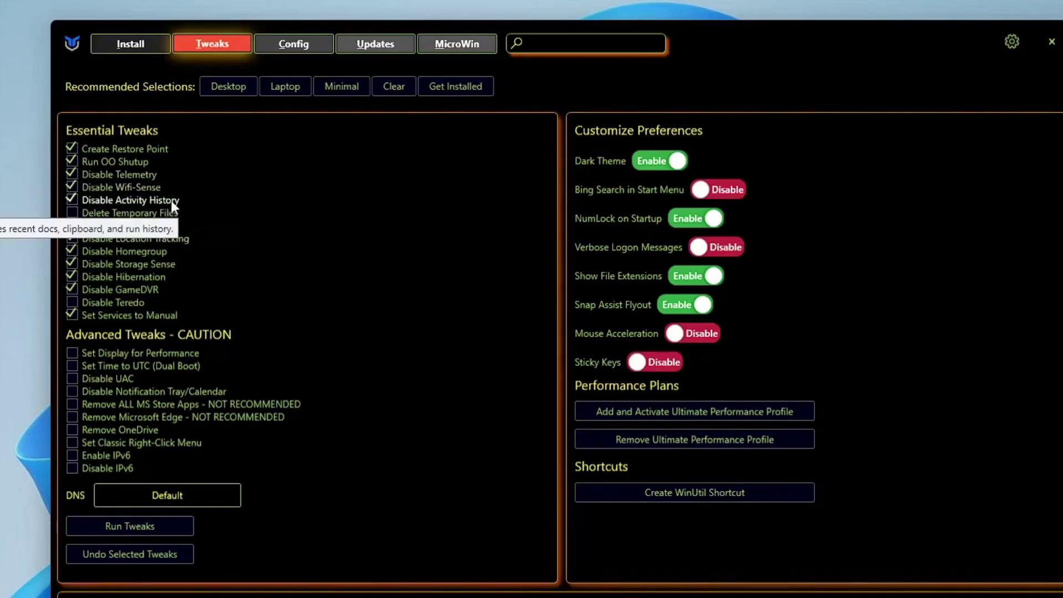
click(100, 212)
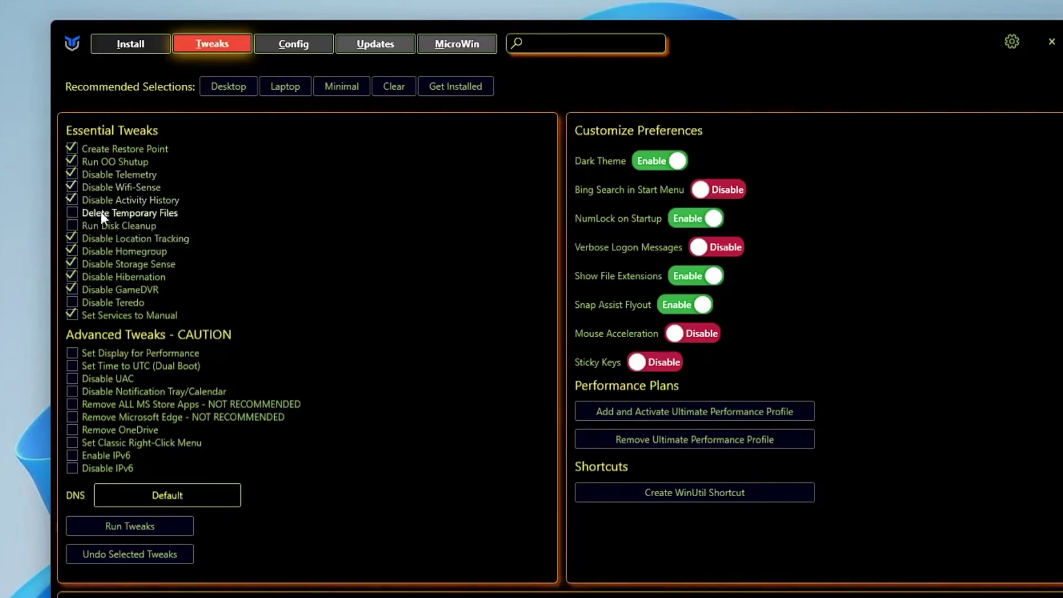
click(99, 226)
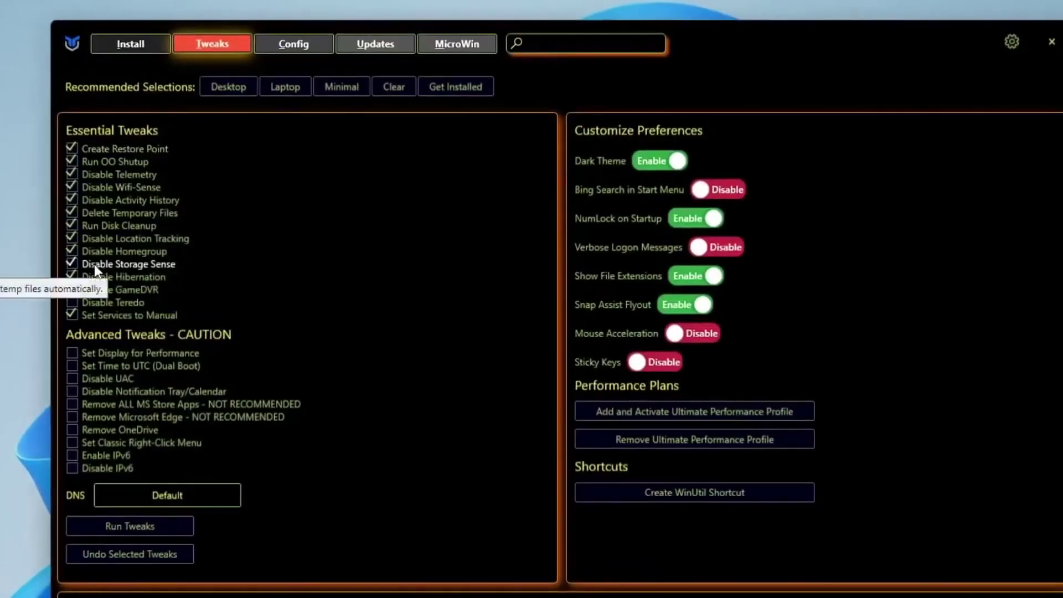
click(102, 263)
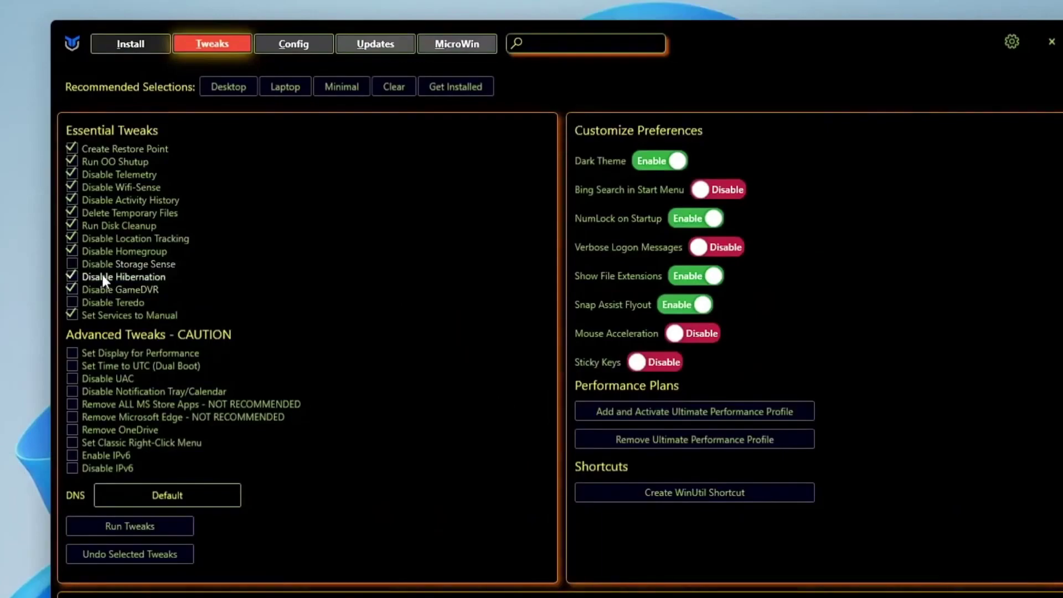
mouse_move(130, 284)
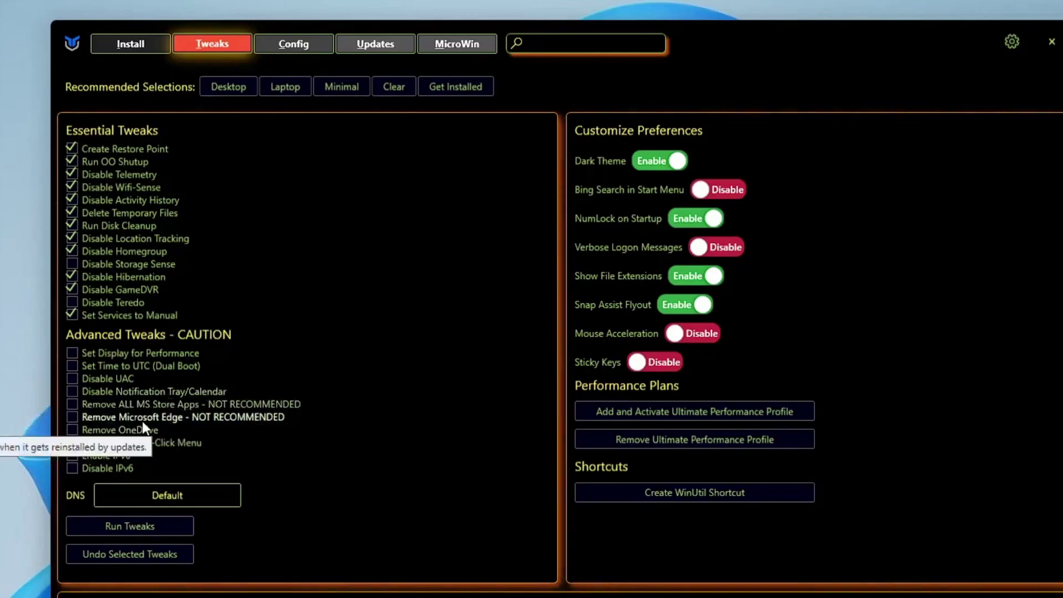
Tick Remove Microsoft Edge, Remove OneDrive, Set Classic Right-Click Menu and Disable IPv6.
click(74, 415)
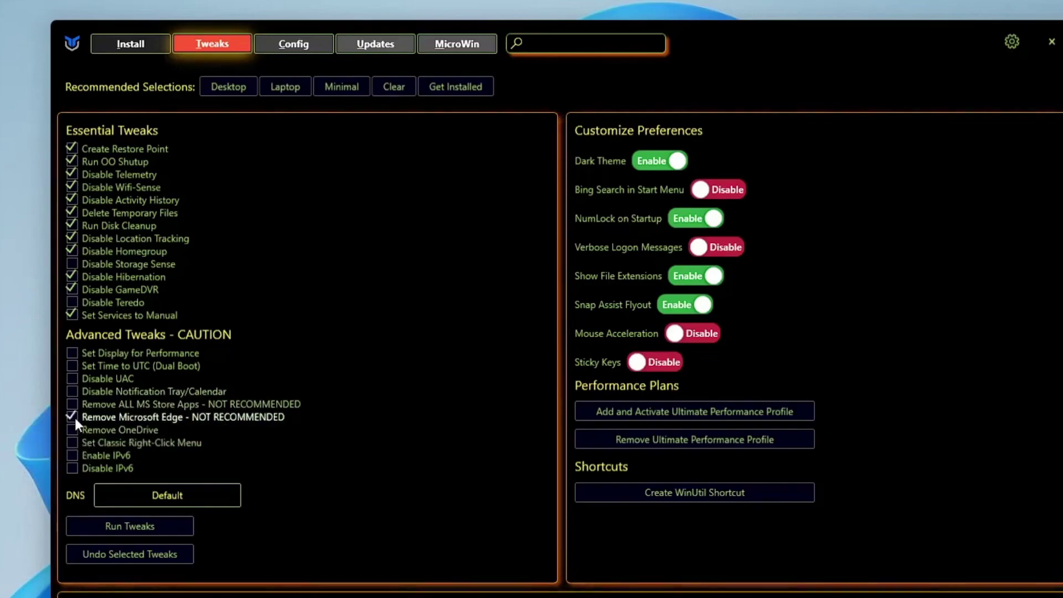
click(68, 425)
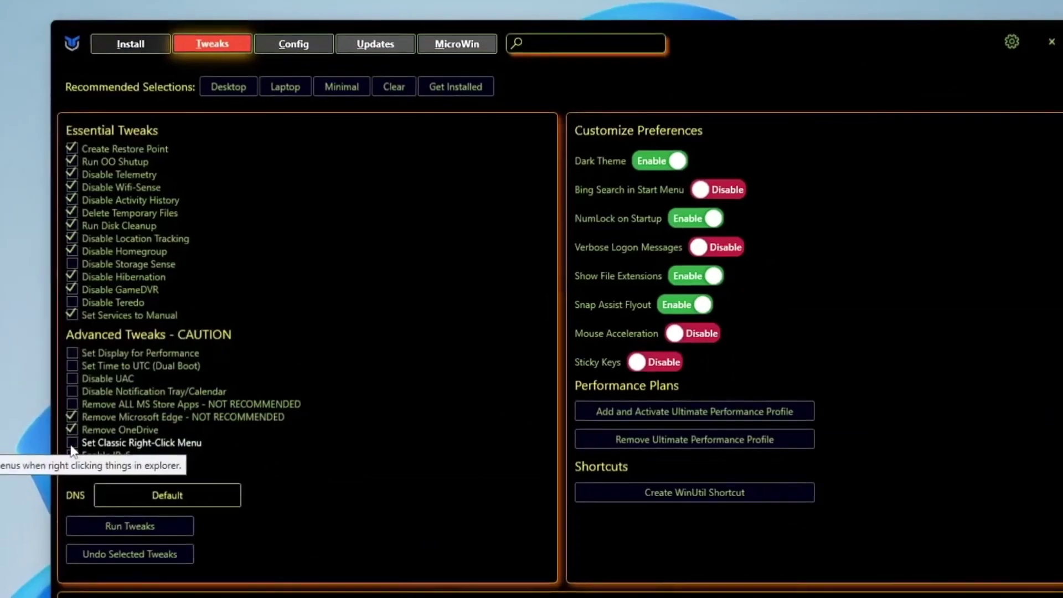
click(71, 444)
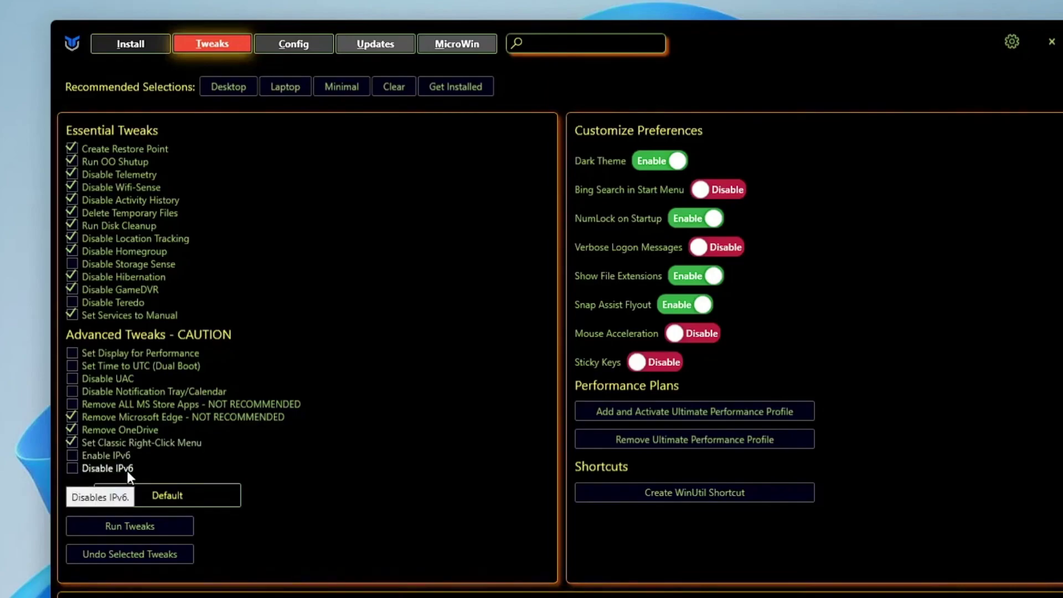
click(71, 469)
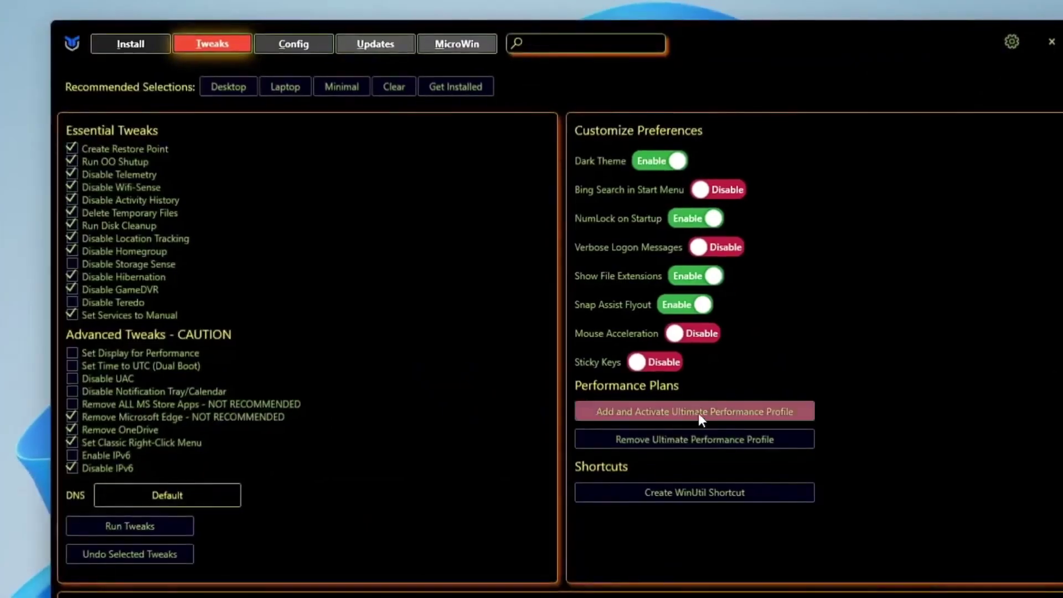
Run the selected tweaks and wait for the 'Tweaks are Finished' message.
click(137, 528)
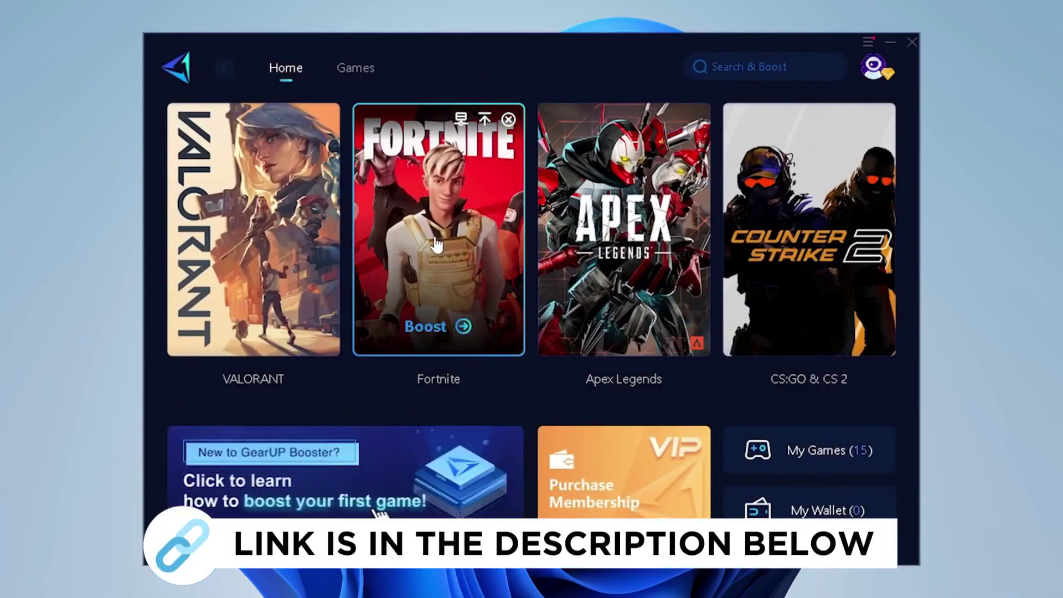
Start boosting Fortnite from its card on the GearUP Booster Home page.
click(437, 326)
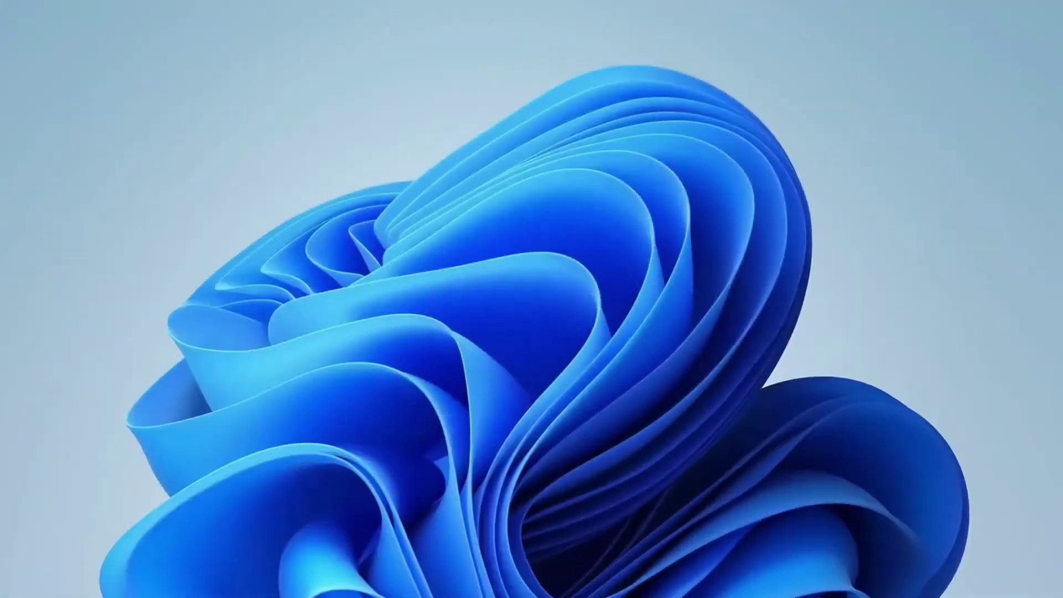
Launch Performance Monitor by searching 'performance', then bring up New on User Defined collector sets.
key(super+s)
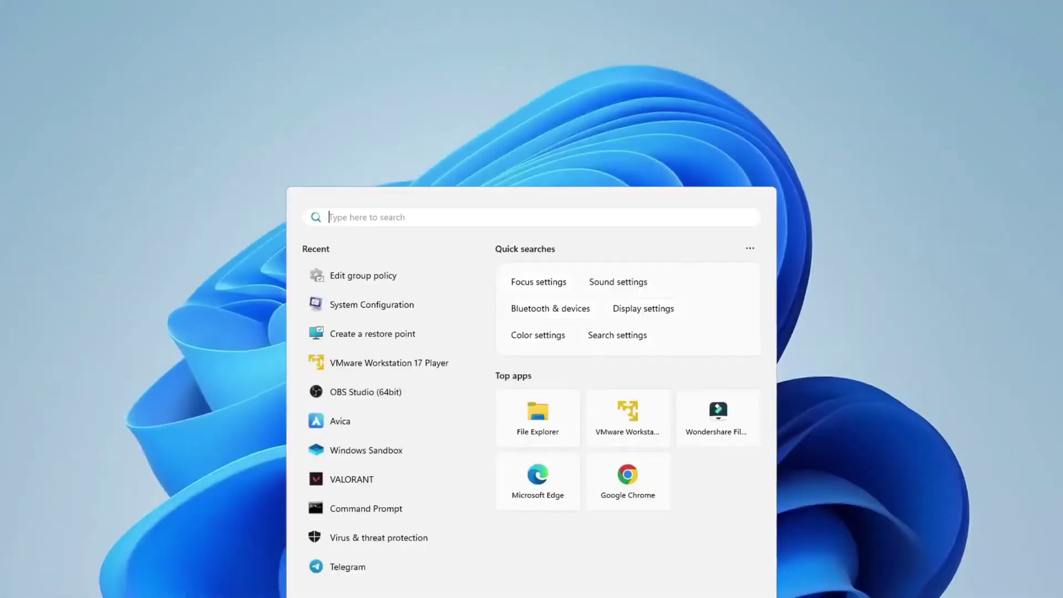
text(performance)
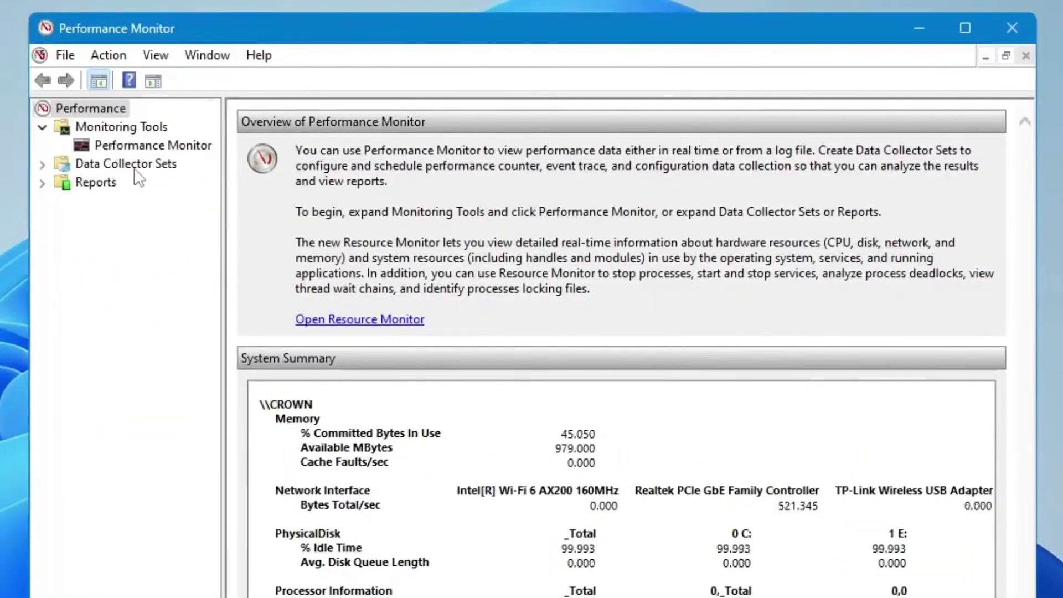
double_click(135, 168)
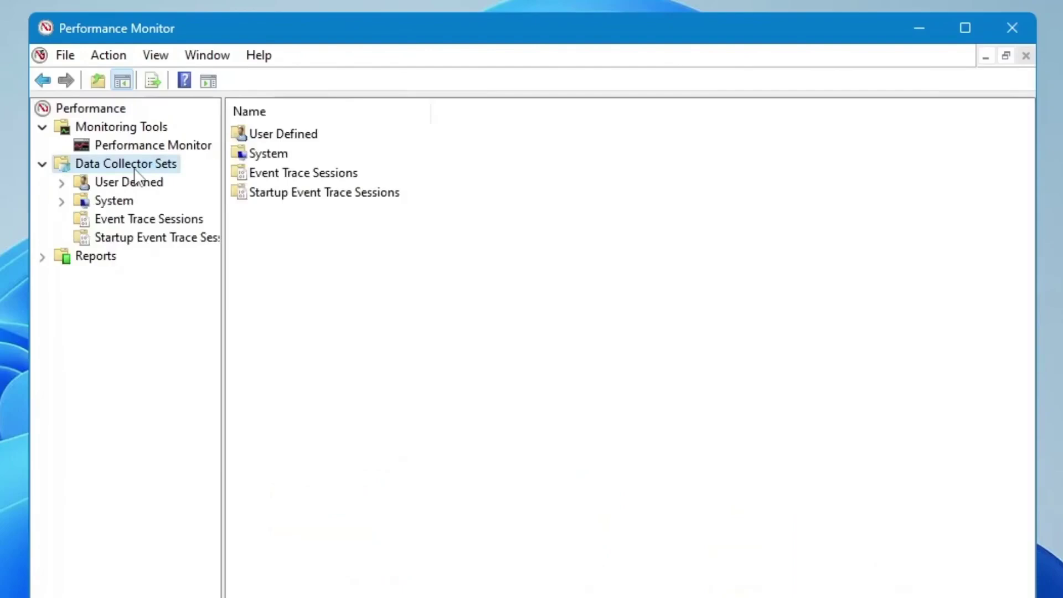
click(134, 181)
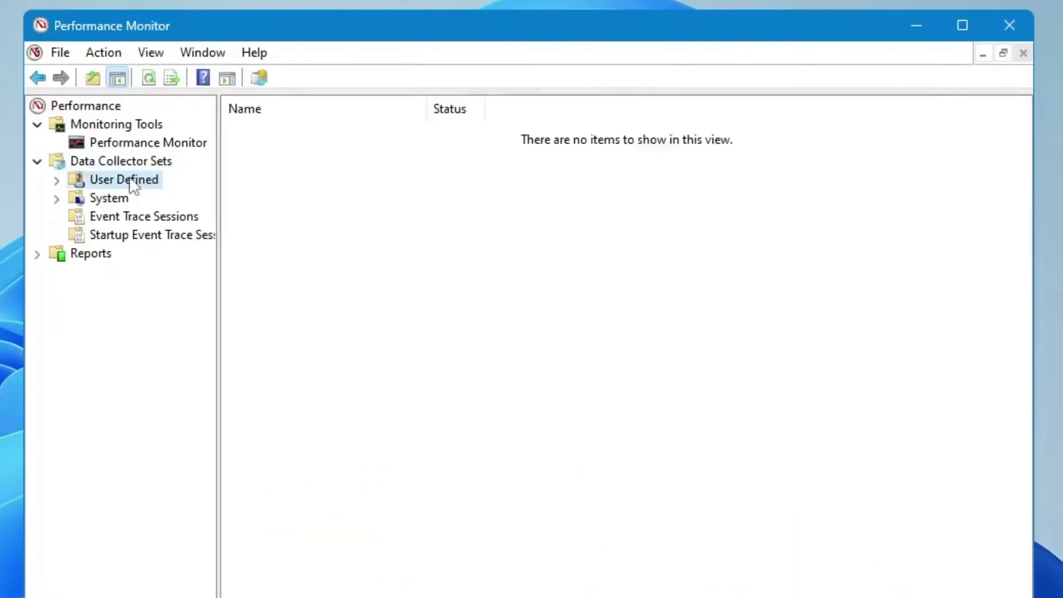
right_click(130, 178)
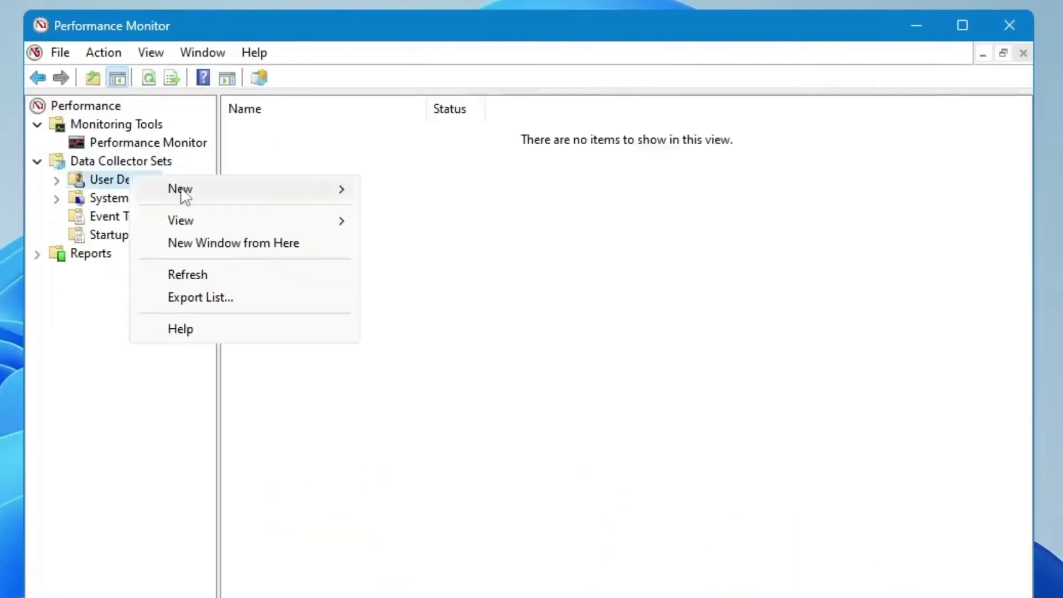
mouse_move(186, 194)
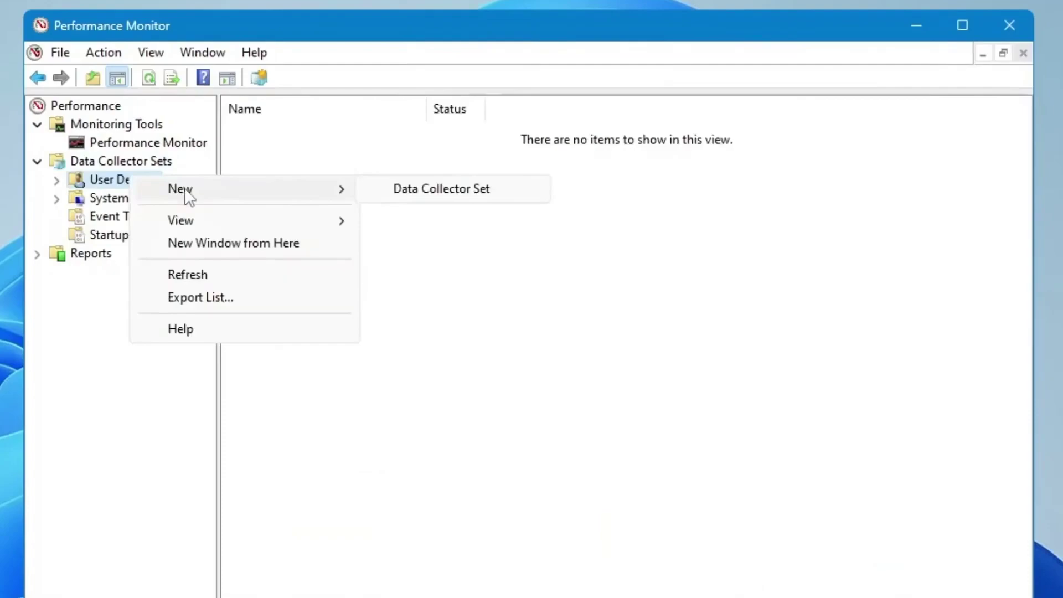
Create a new collector set named 'CPU Boost', built manually with performance counter data.
click(441, 189)
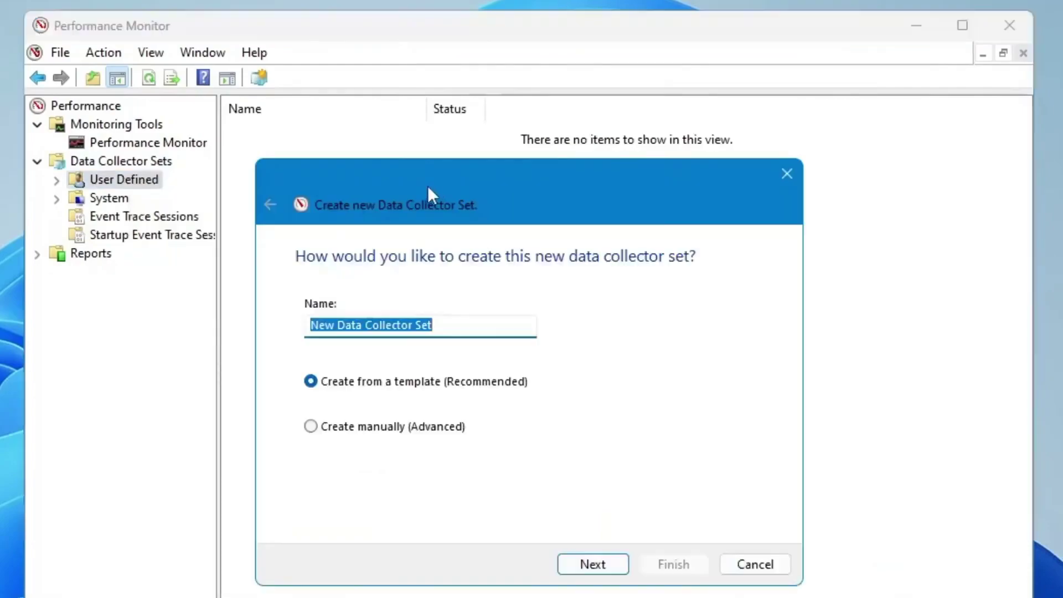
text(CPU Boost)
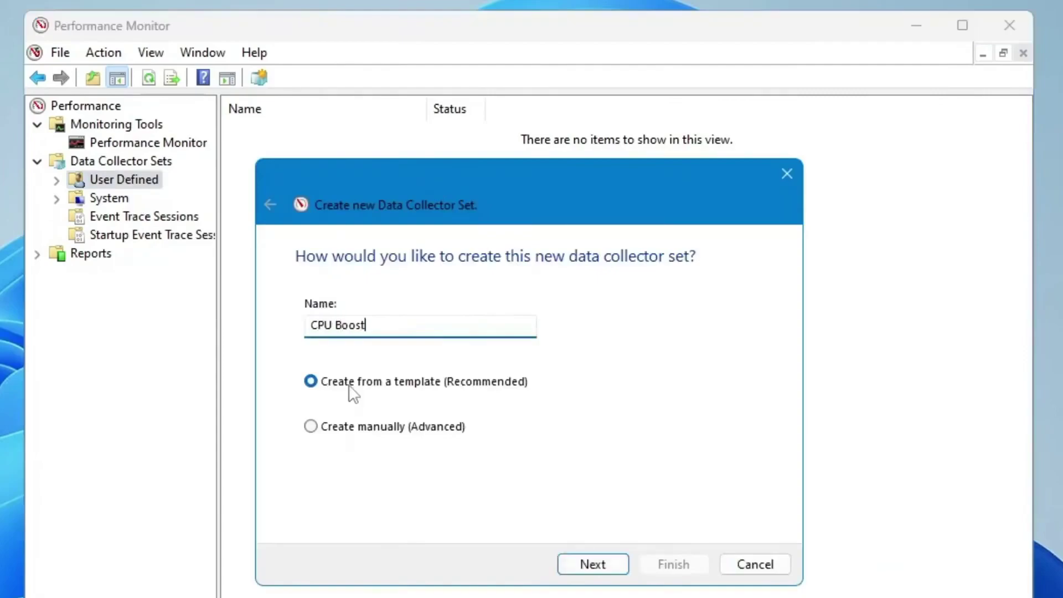
click(329, 429)
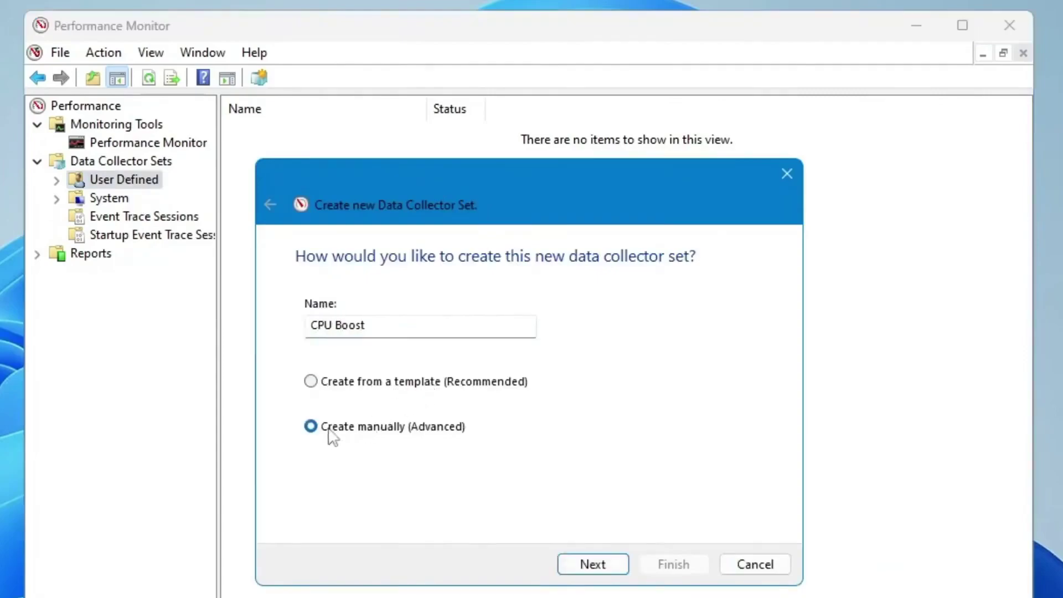
click(609, 564)
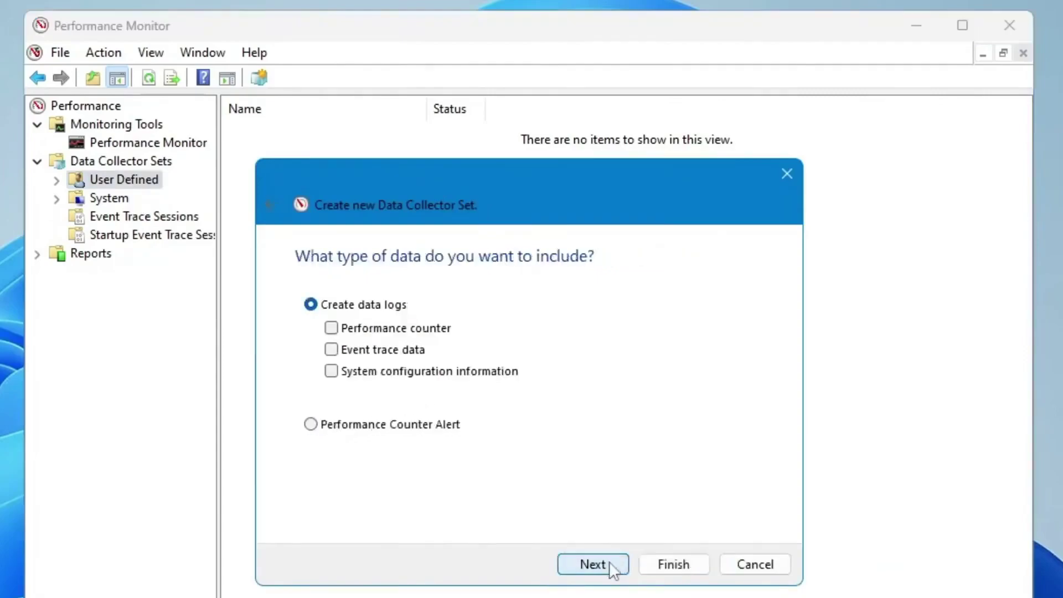
click(331, 328)
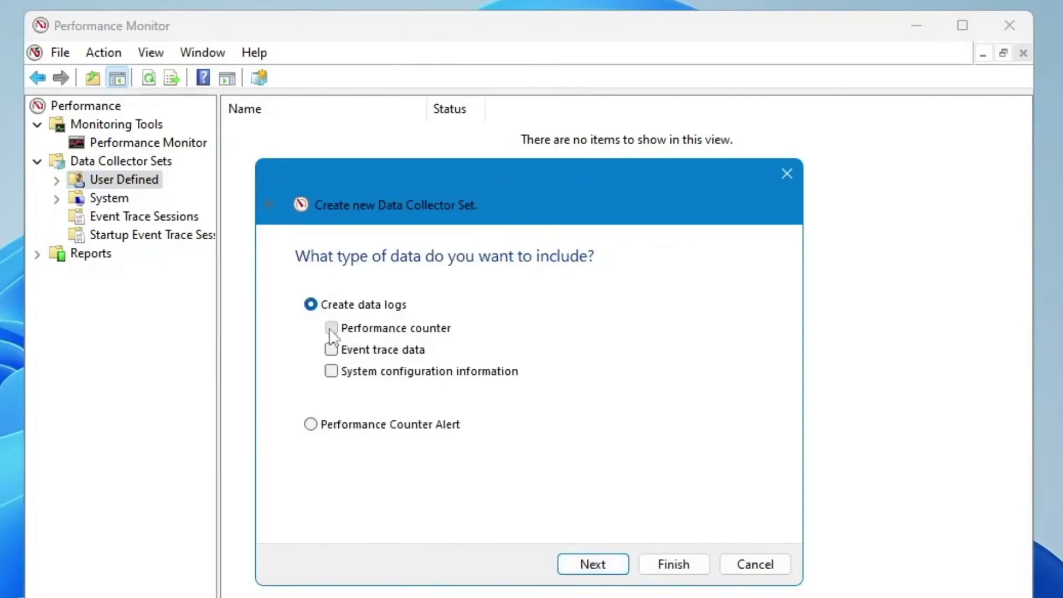
click(597, 561)
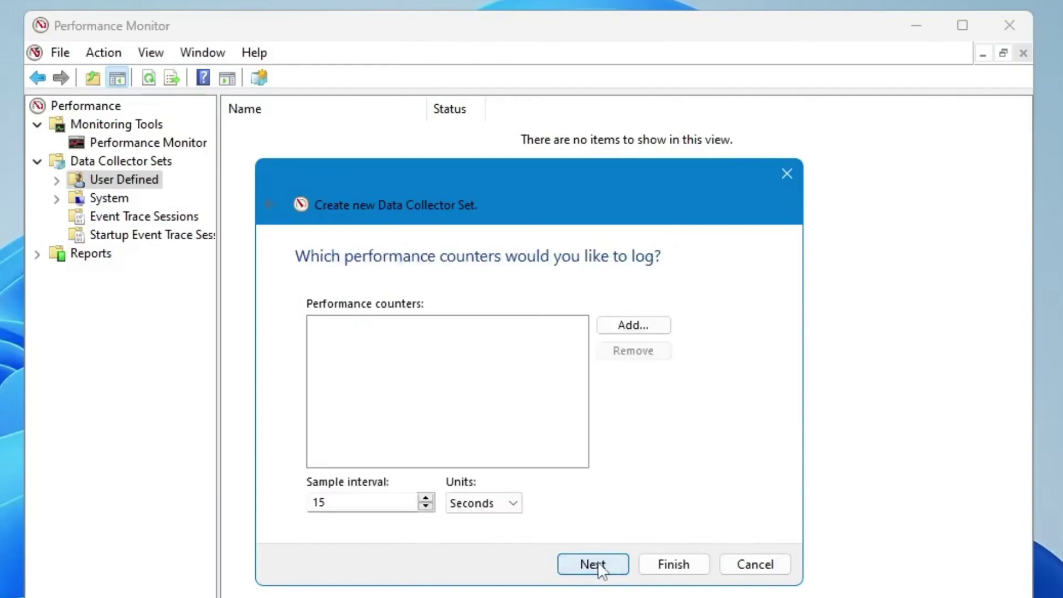
Add the Processor counters, including instance 15, and finish the CPU Boost set.
click(632, 326)
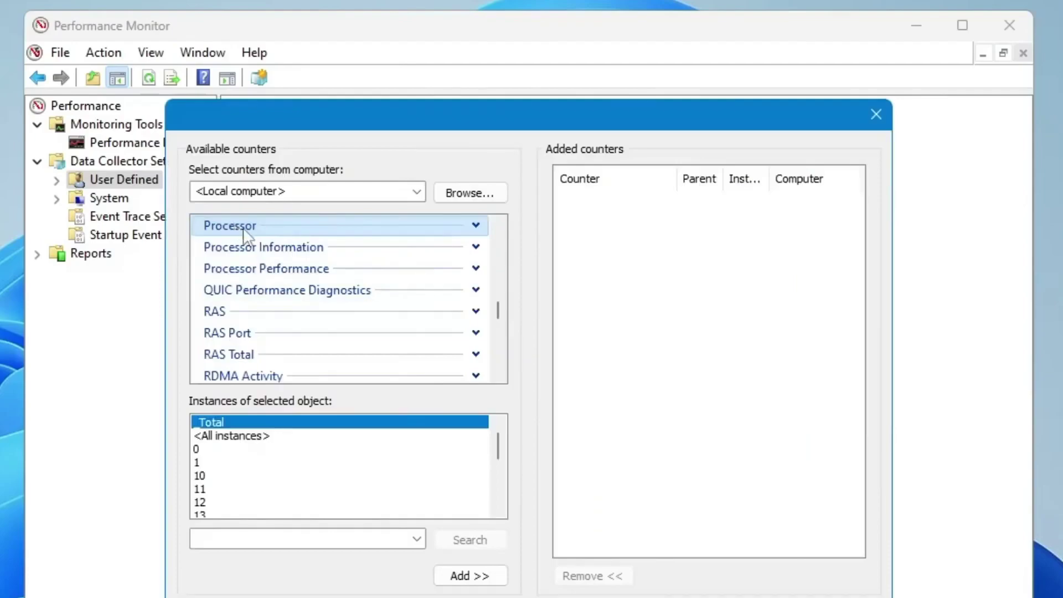
scroll(240, 470, down, 4)
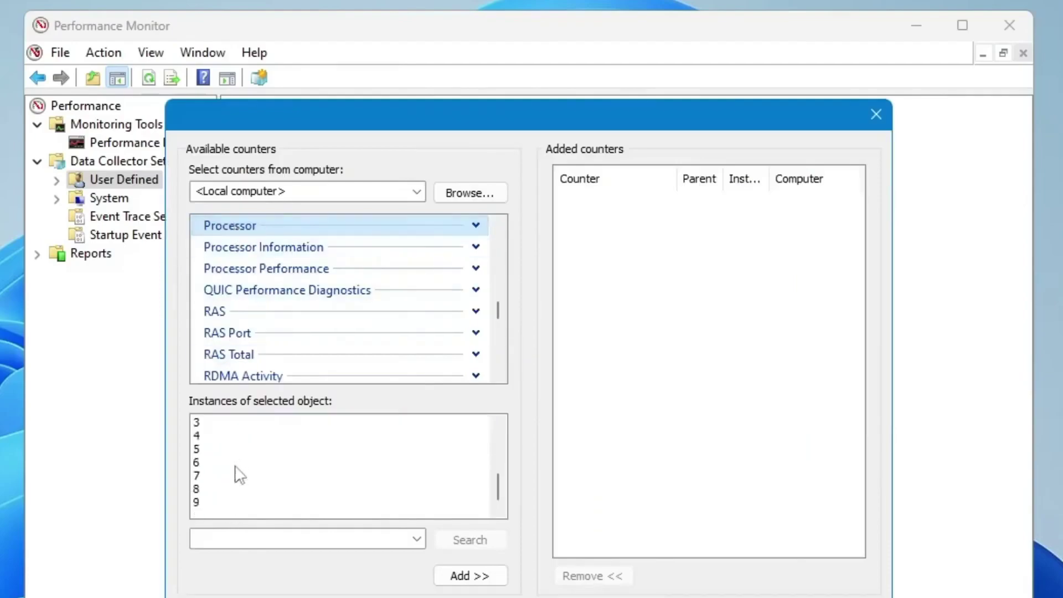
scroll(240, 474, up, 4)
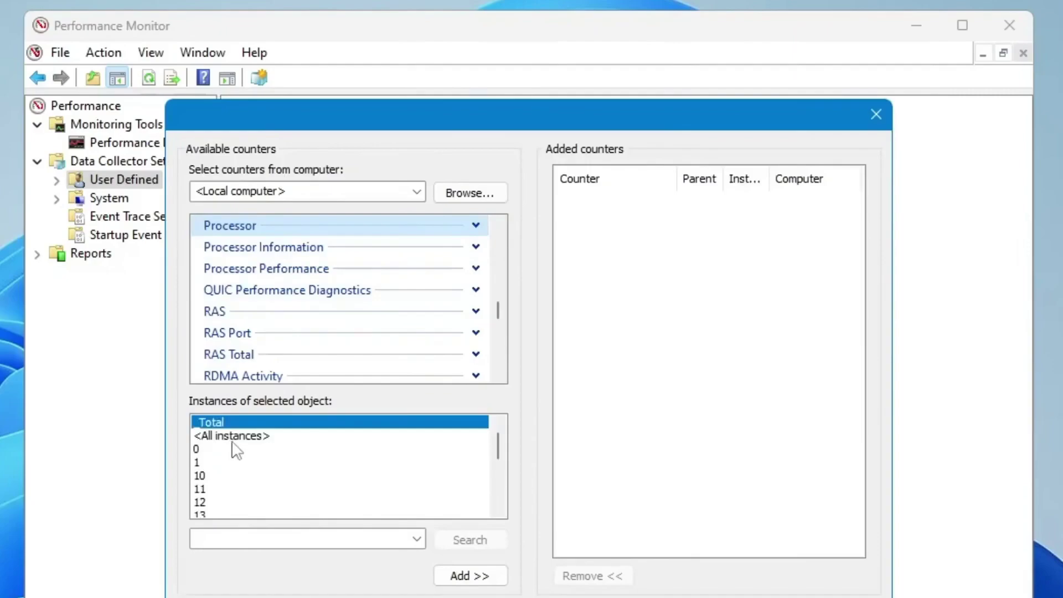
scroll(237, 451, down, 4)
scroll(231, 462, up, 2)
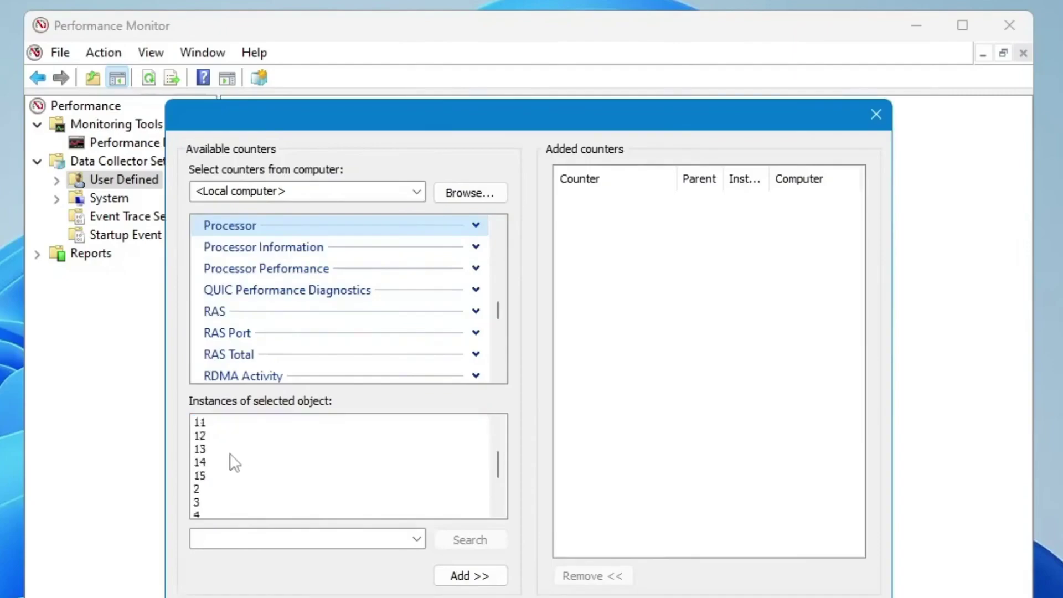
click(213, 477)
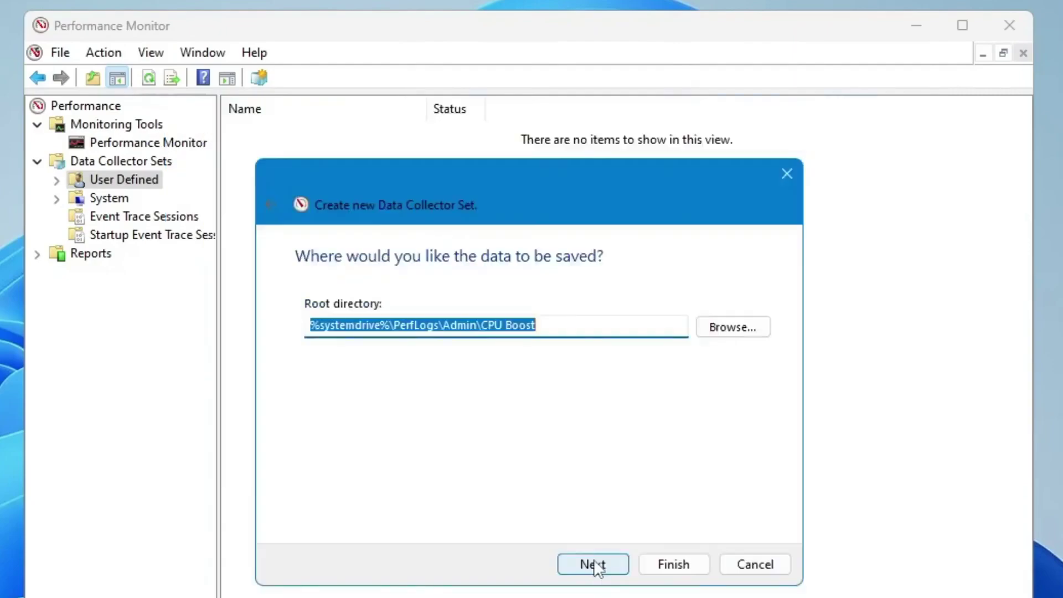
click(674, 568)
Start the CPU Boost data collector set.
click(298, 138)
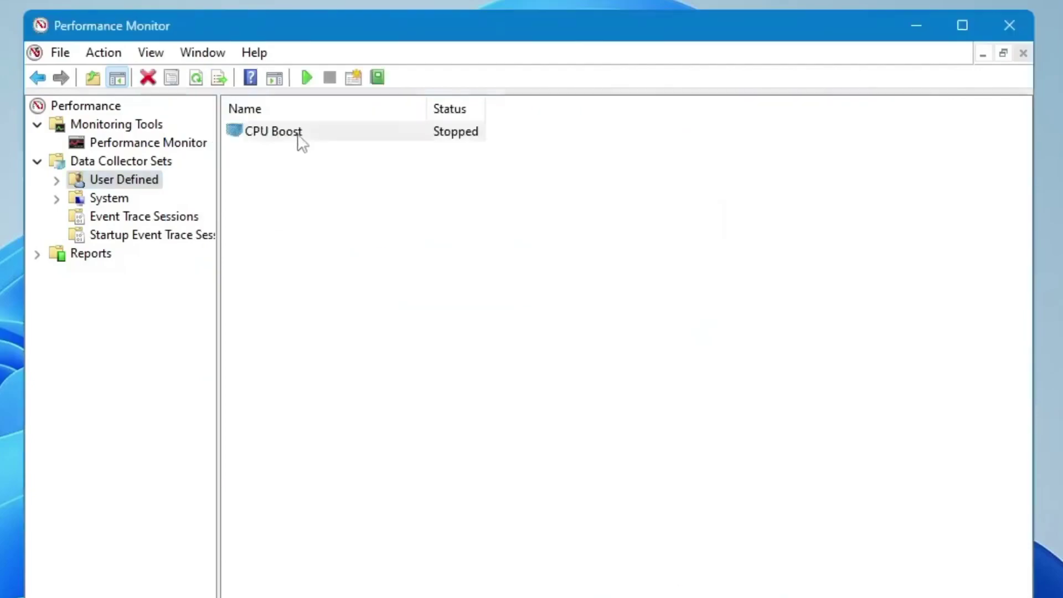
right_click(461, 141)
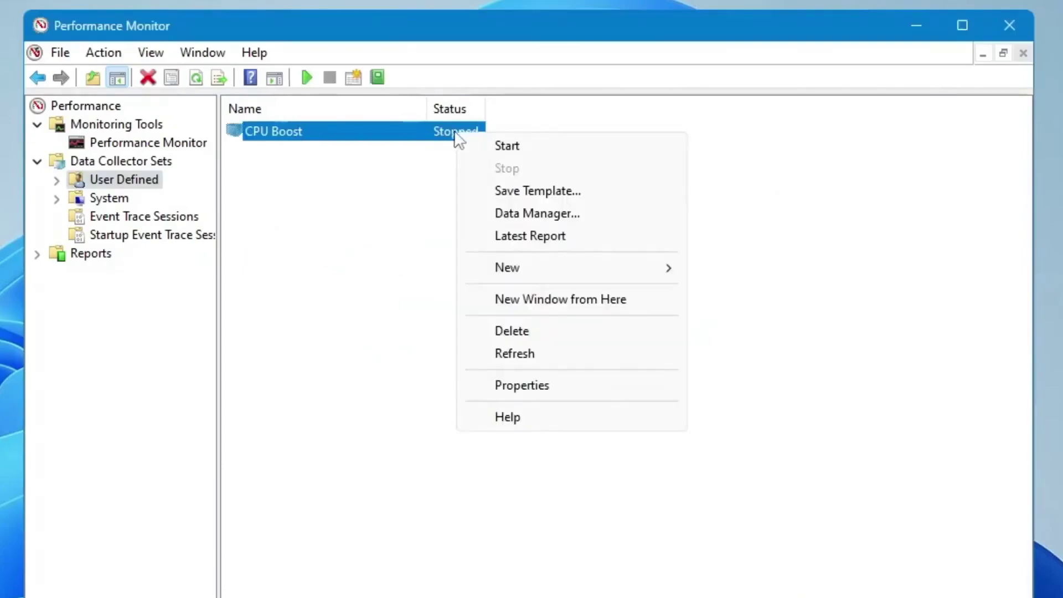
click(498, 148)
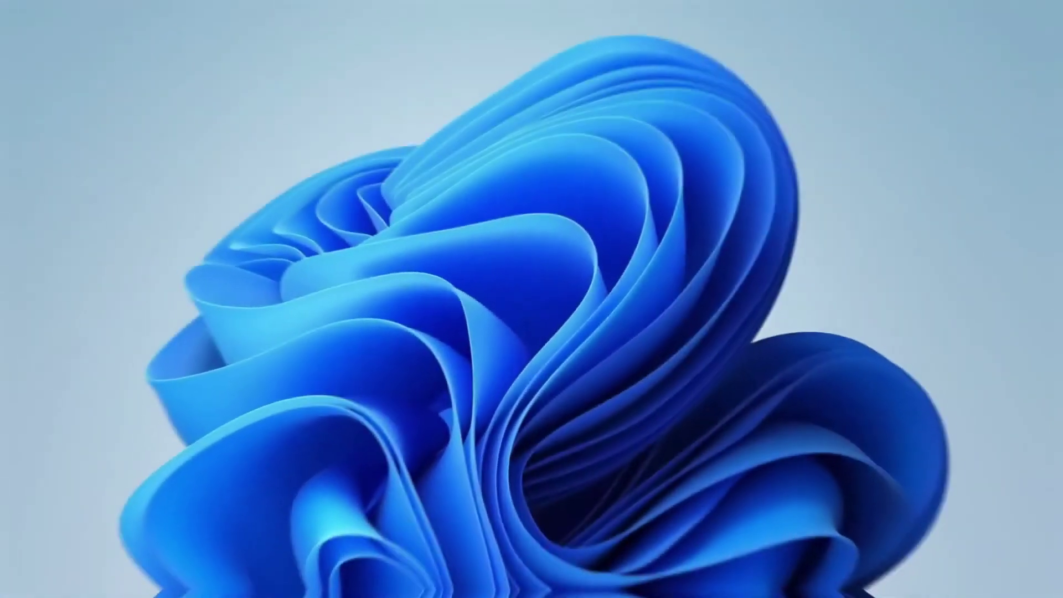
Open msconfig's Advanced boot options from the Boot tab of System Configuration.
key(super+s)
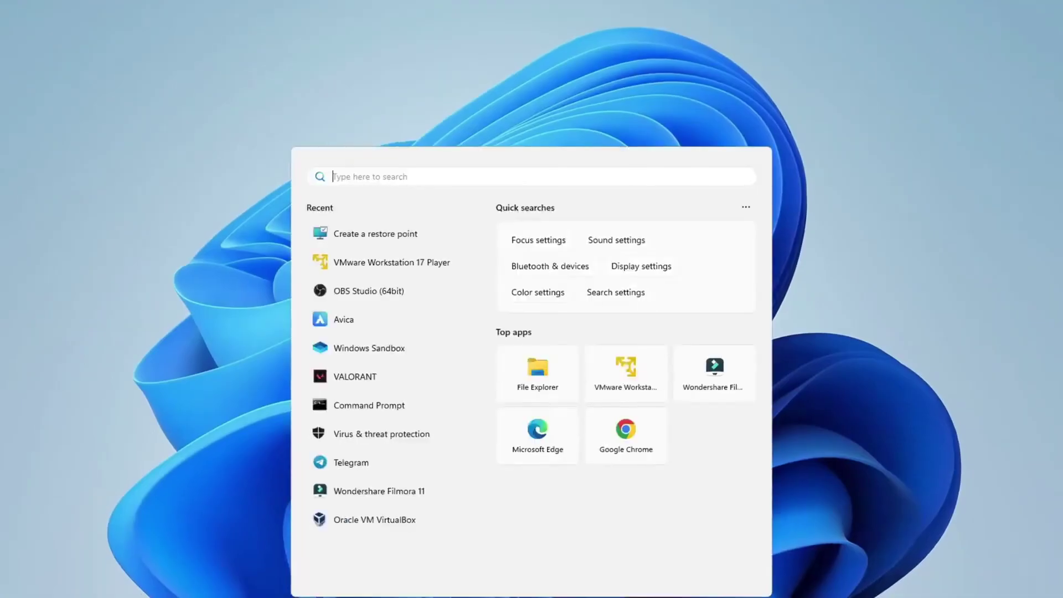
text(msconfig)
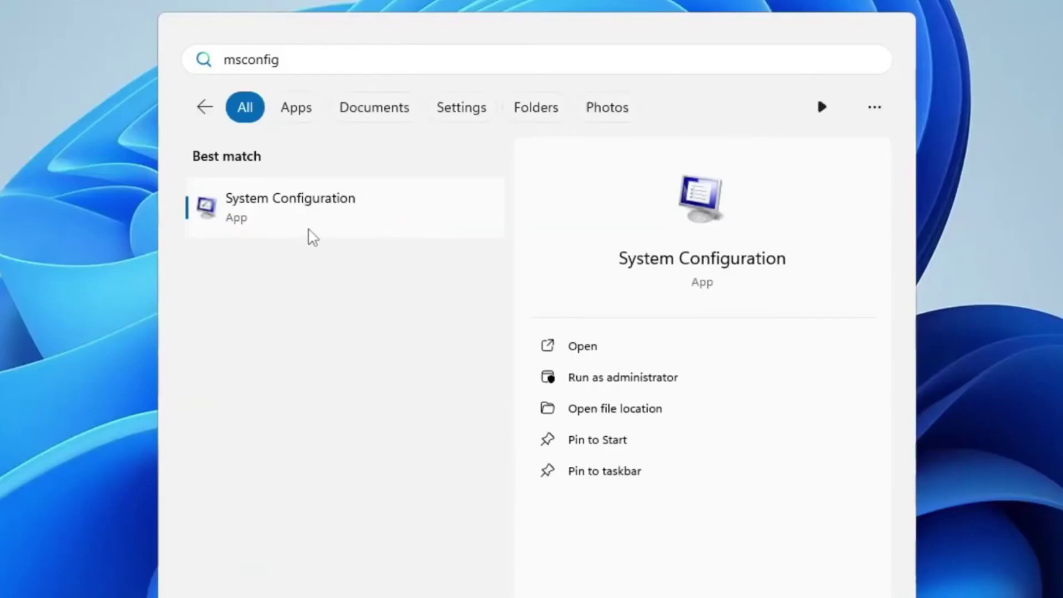
click(340, 211)
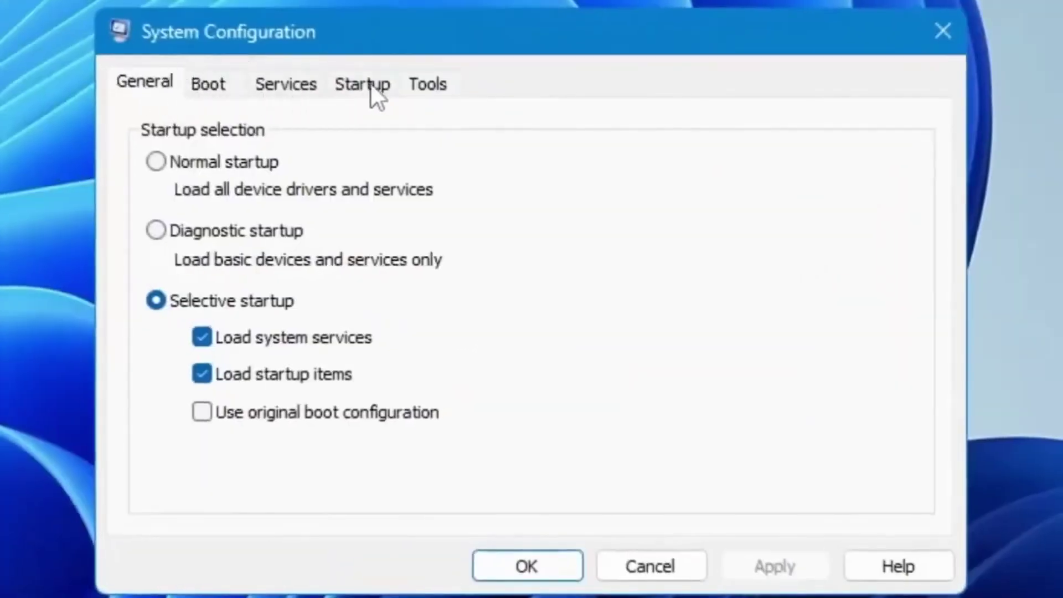
click(209, 85)
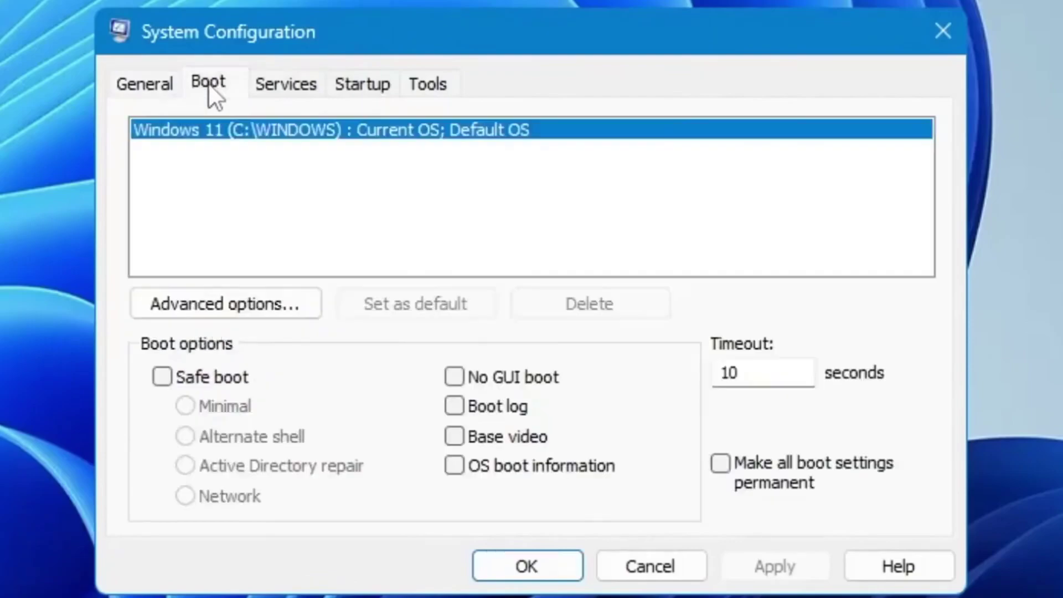
click(214, 310)
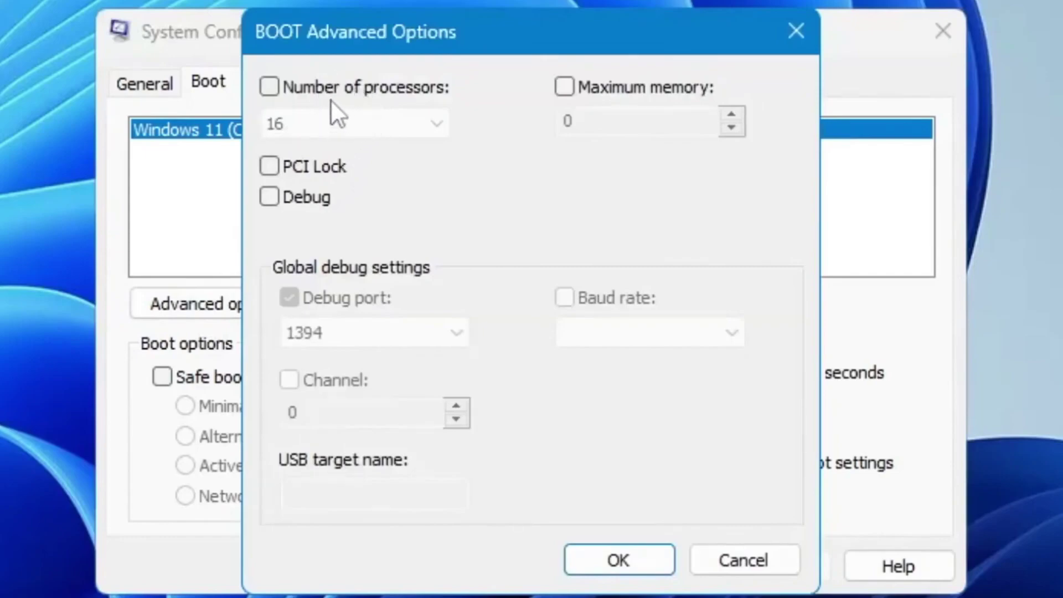
Limit the number of processors to 16, then apply and save the boot settings.
click(269, 88)
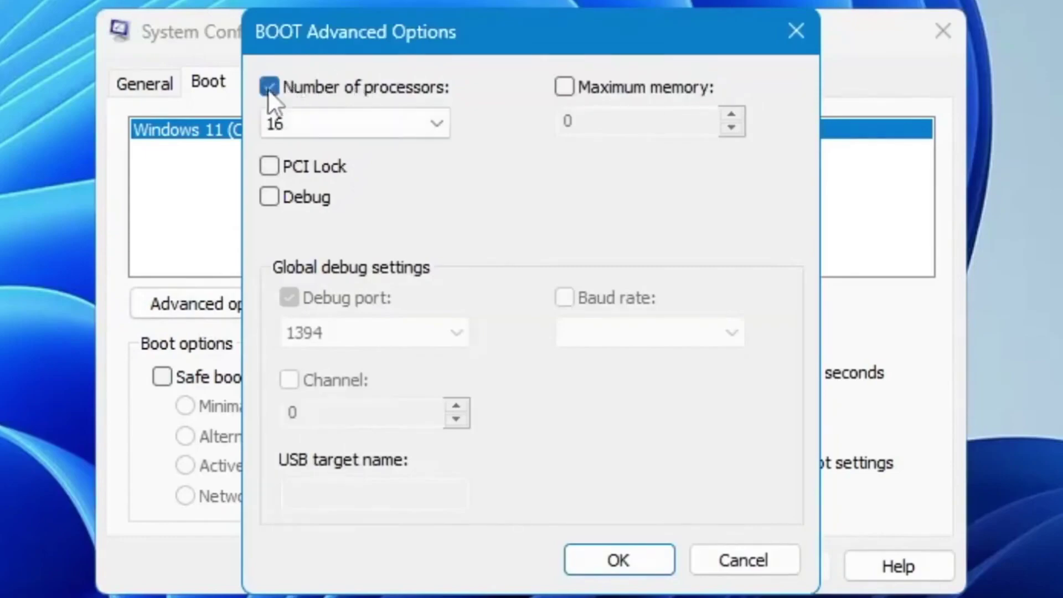
click(396, 124)
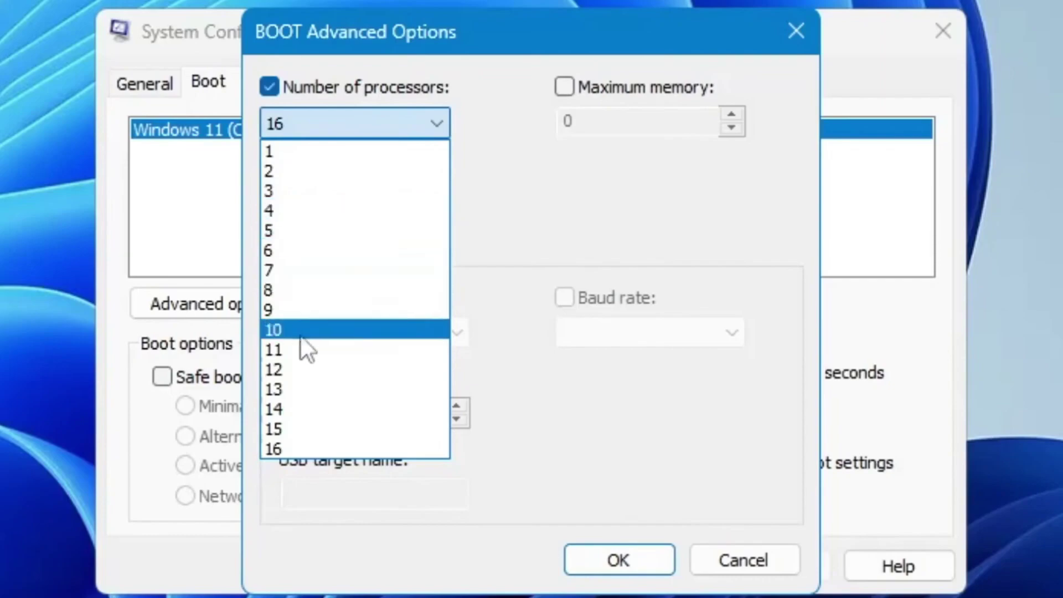
click(297, 448)
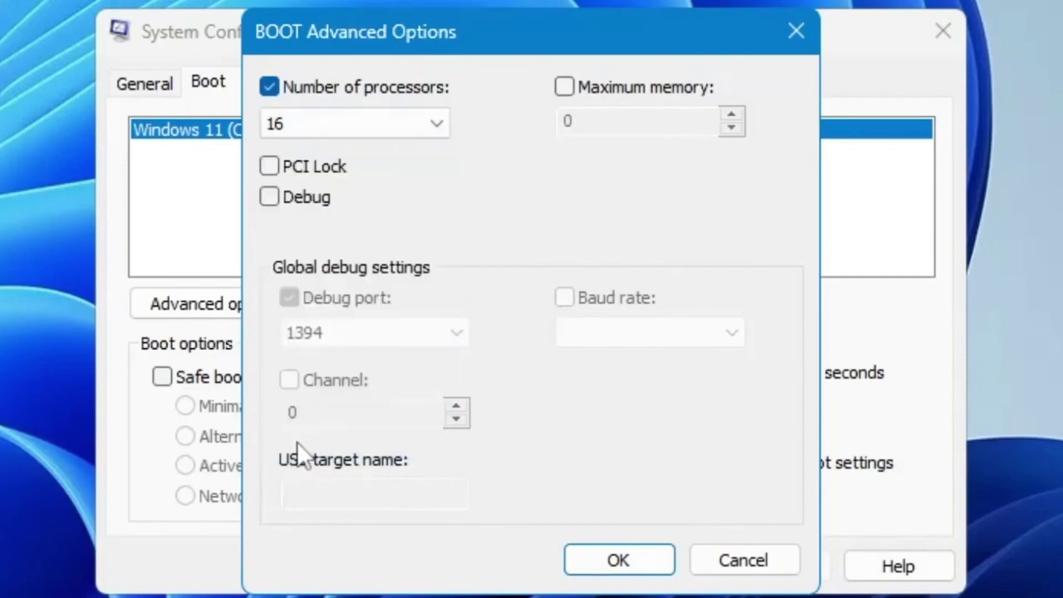
click(614, 560)
click(782, 564)
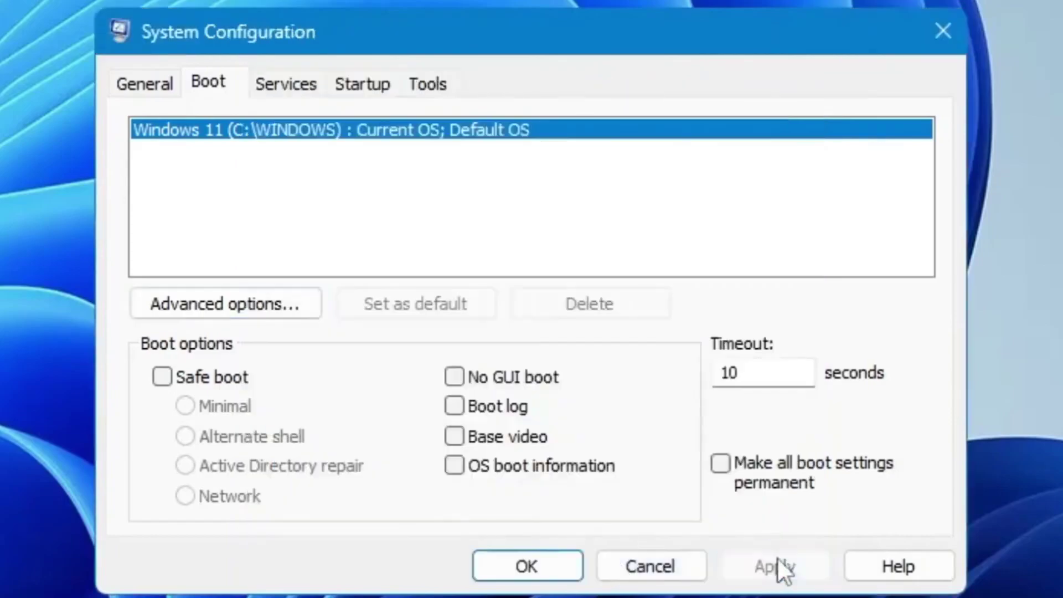
click(533, 563)
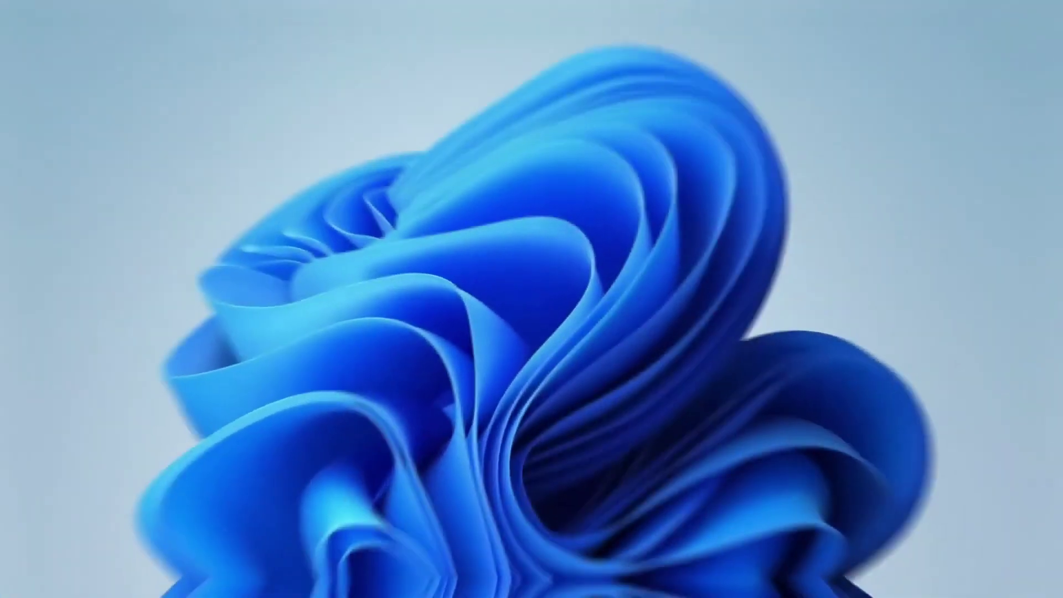
Open the Local Group Policy Editor via gpedit and navigate to System > Power Management.
key(super+s)
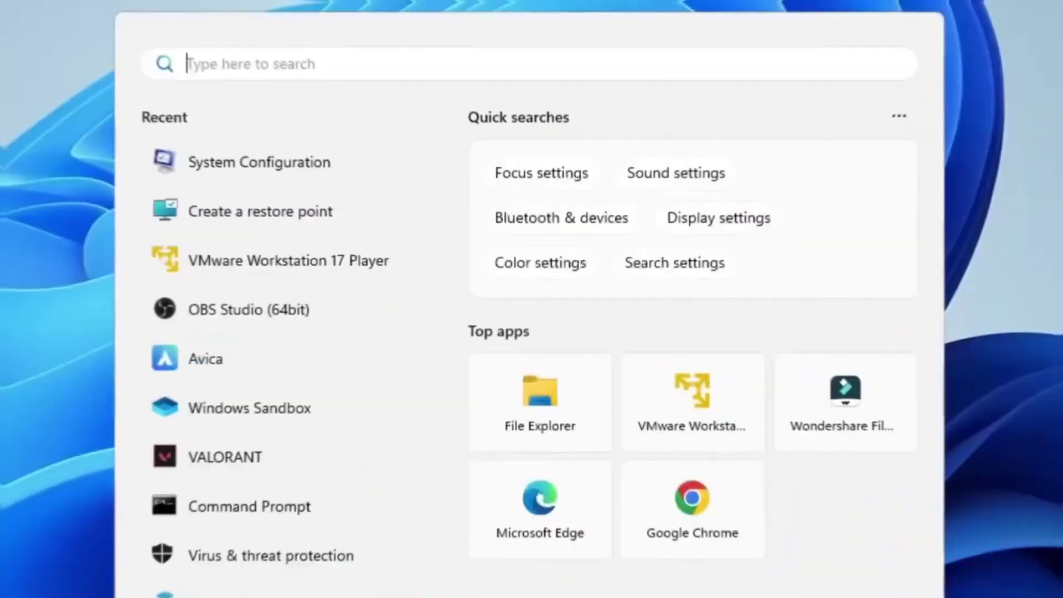
text(gpedit)
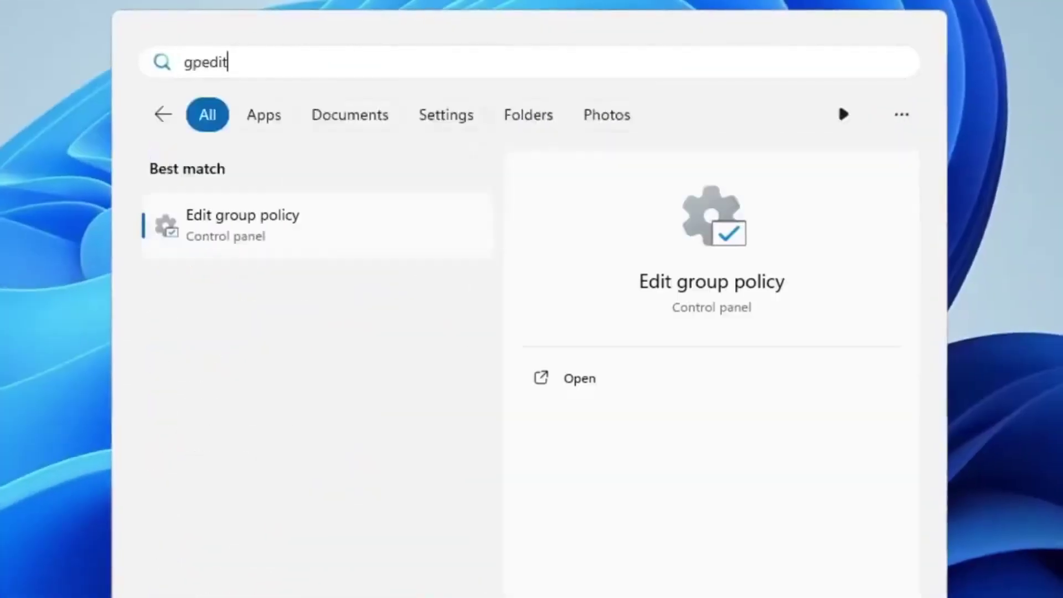
click(270, 247)
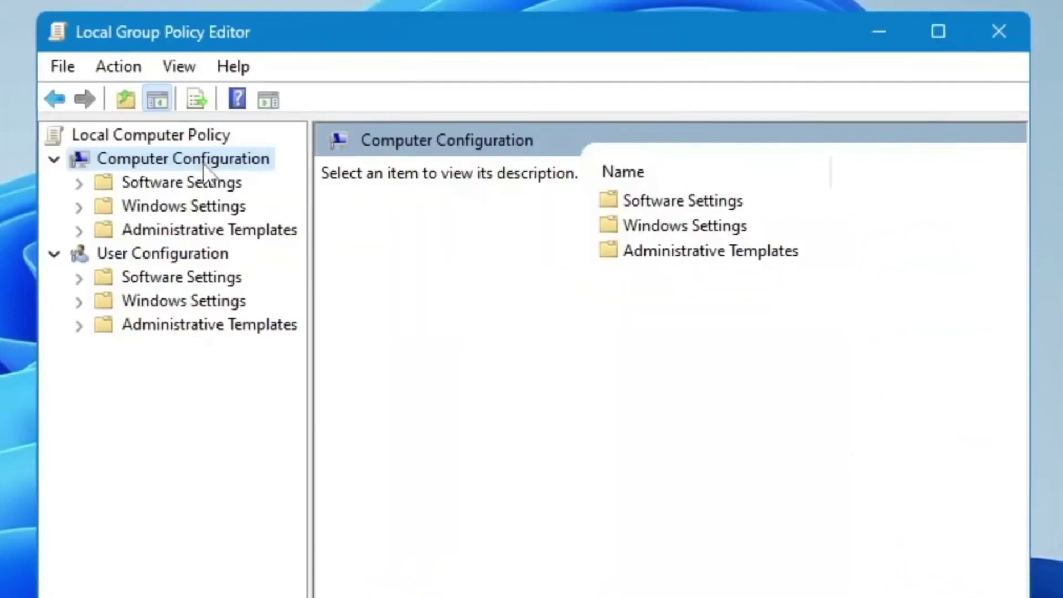
double_click(194, 232)
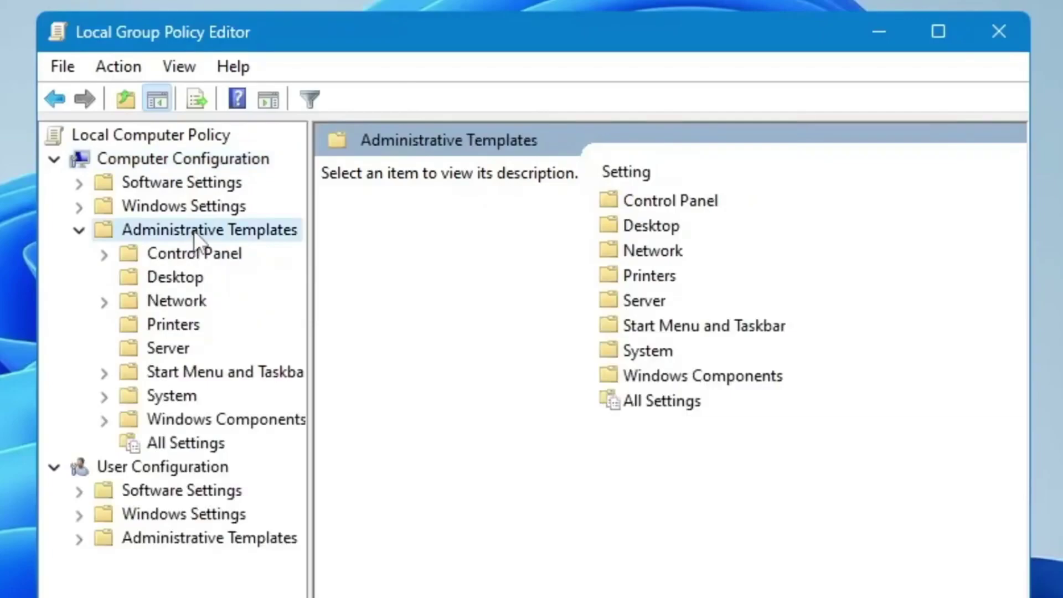
click(167, 396)
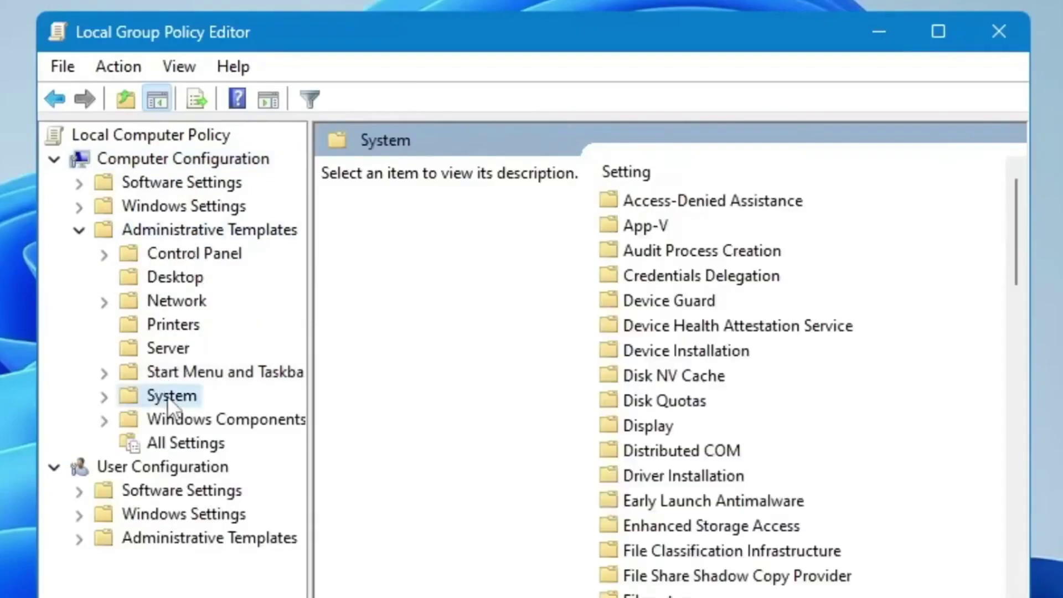
double_click(173, 395)
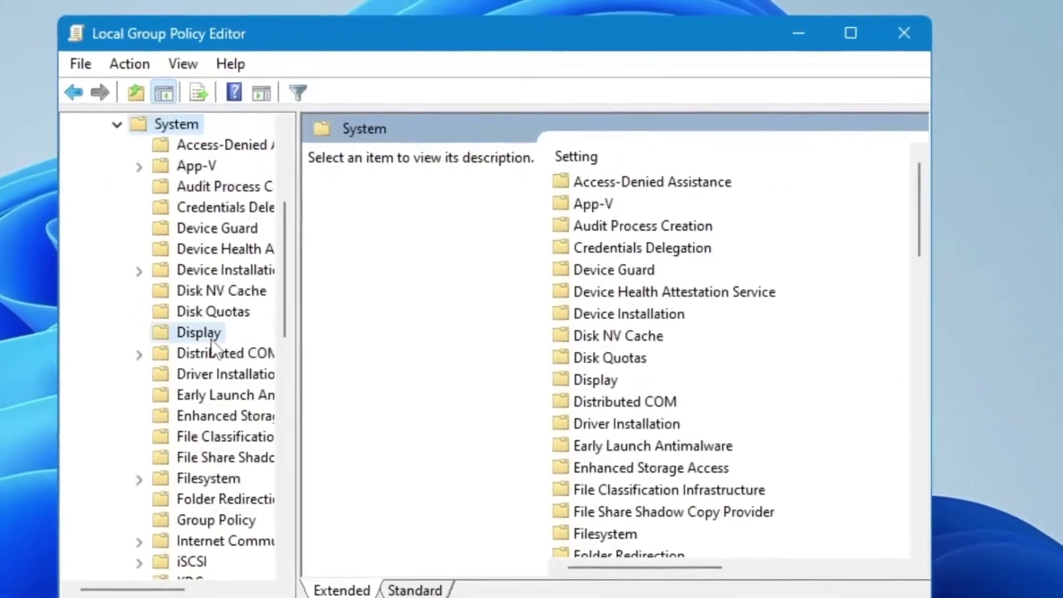
click(209, 339)
key(p)
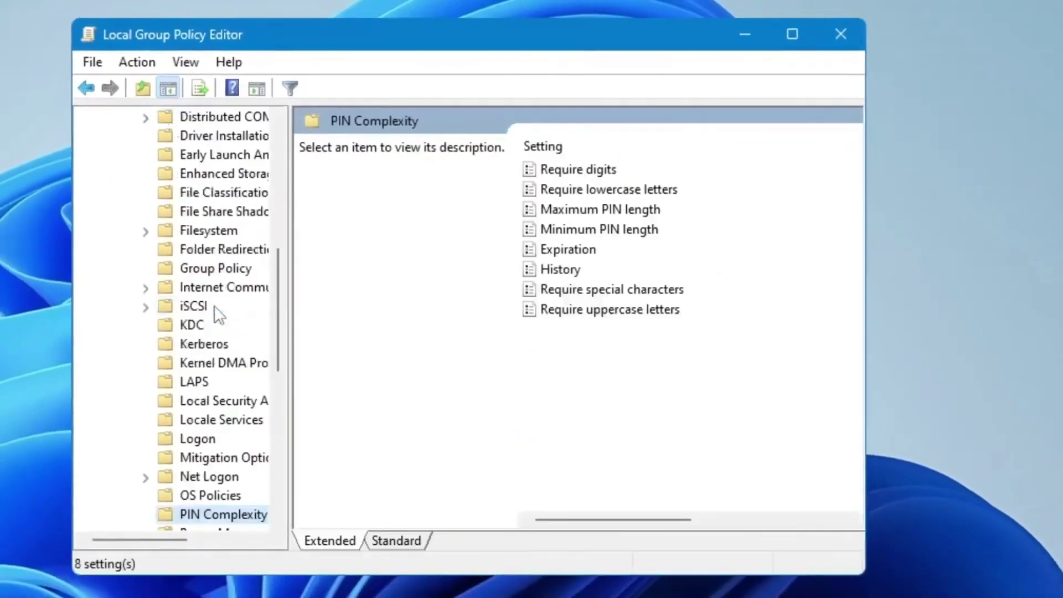
scroll(218, 314, down, 3)
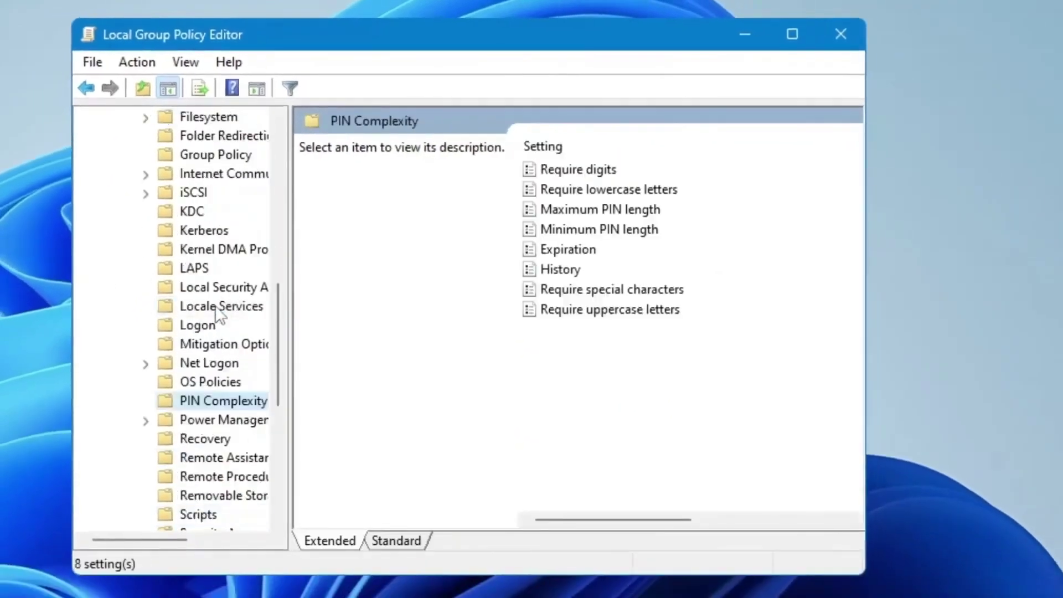
drag(162, 539, 188, 540)
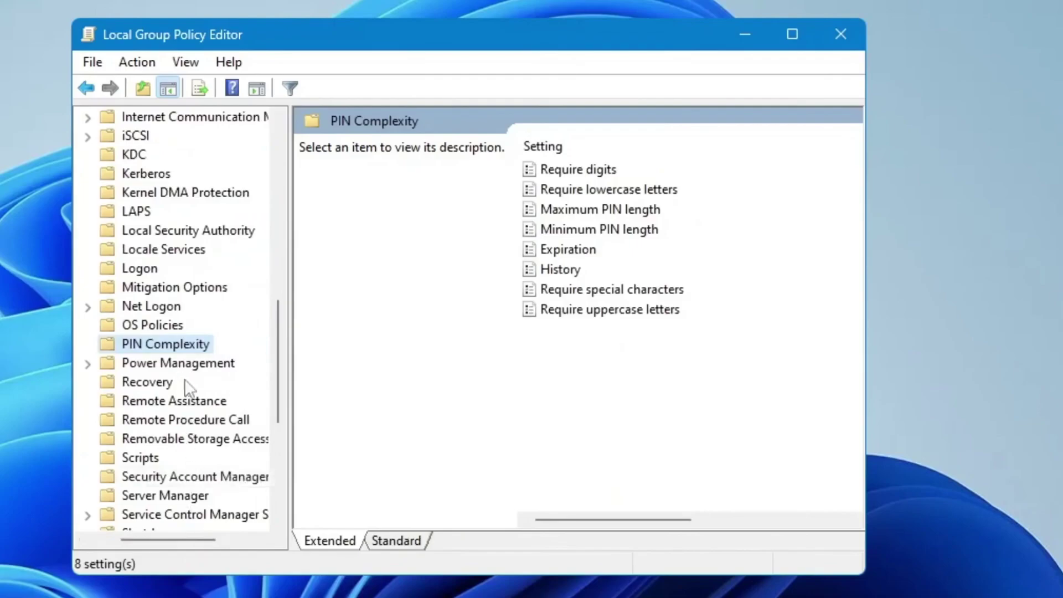
click(175, 365)
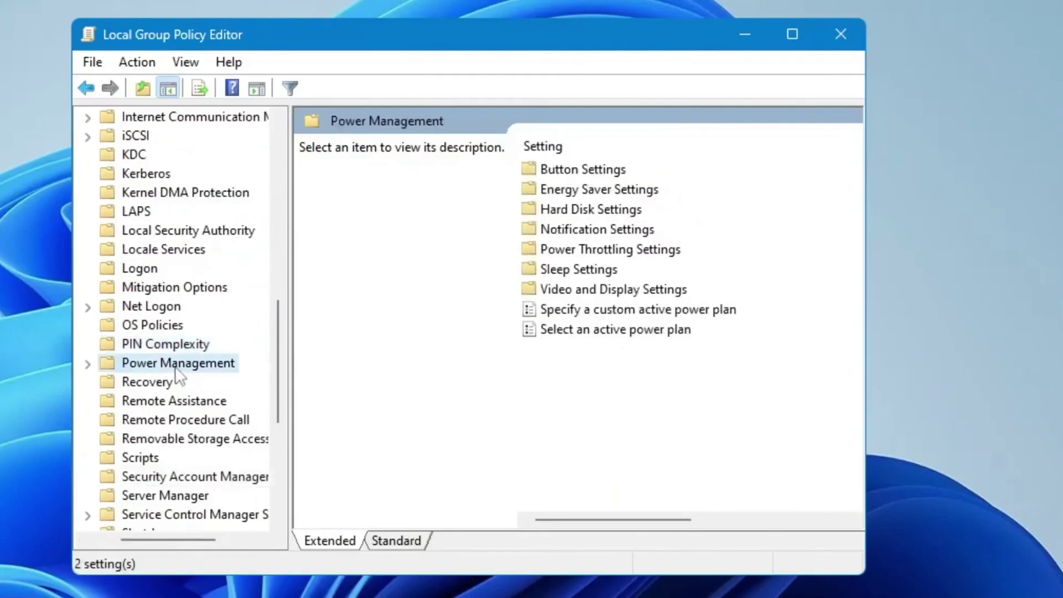
Enable the Turn off Power Throttling policy under Power Throttling Settings.
click(581, 249)
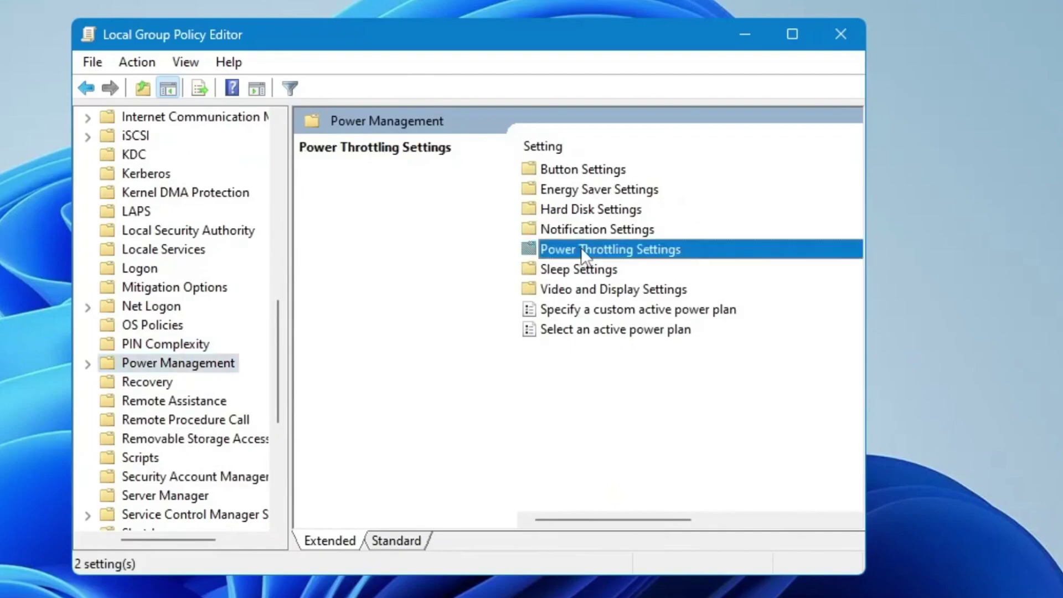
double_click(658, 258)
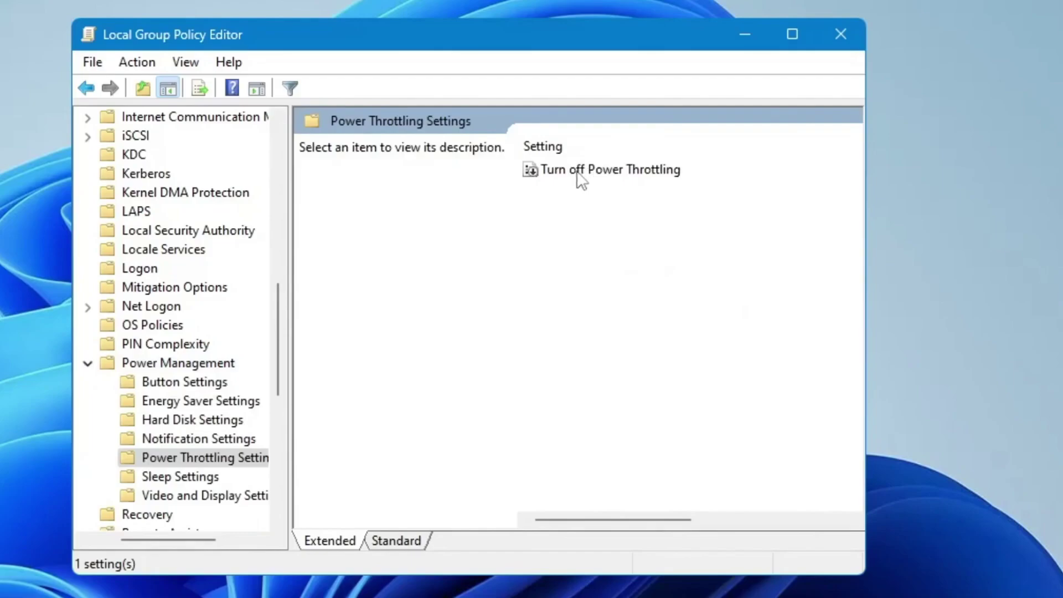
click(632, 181)
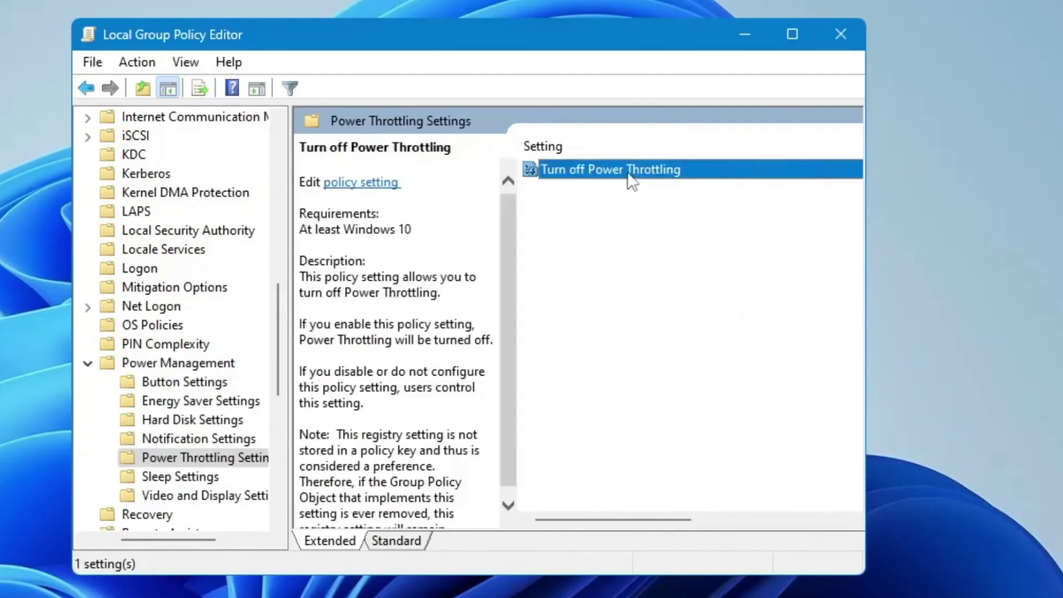
double_click(631, 181)
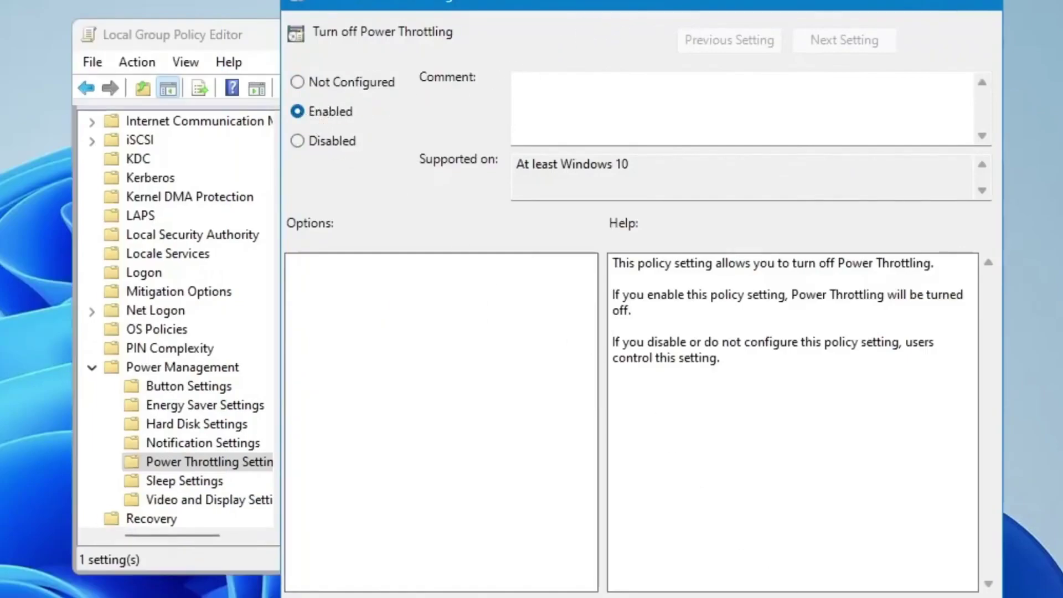
key(Return)
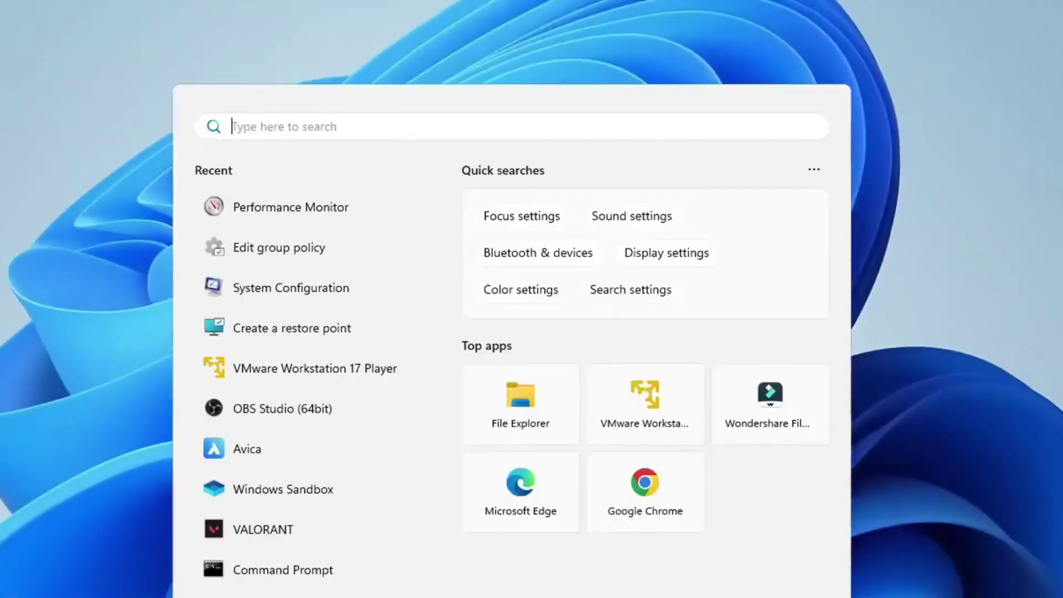
Run powercfg.cpl and open the High performance plan's advanced power settings, centred on screen.
text(powercfg)
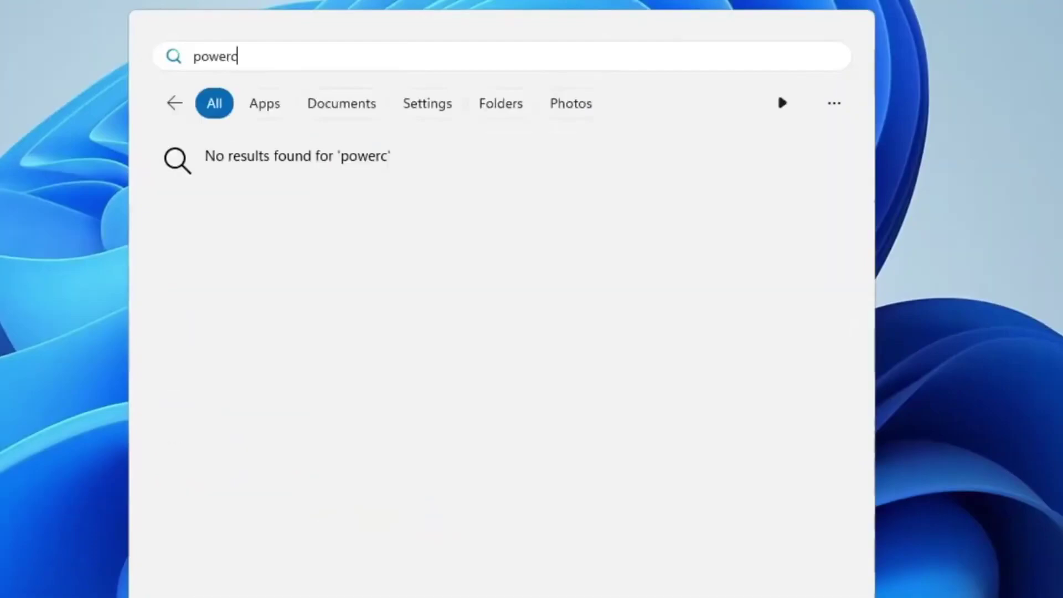
text(.cpl)
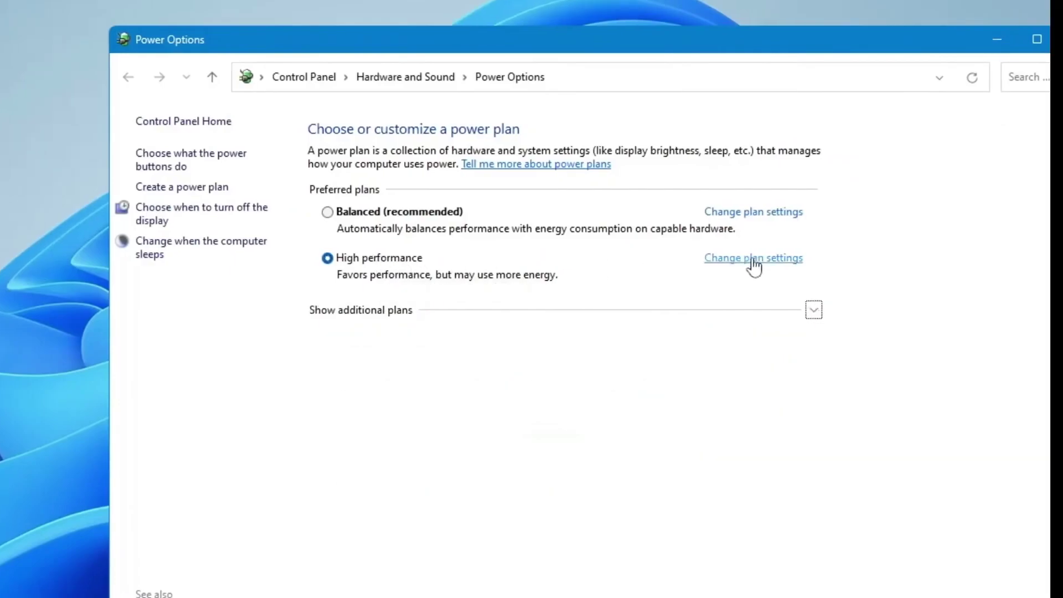
click(752, 261)
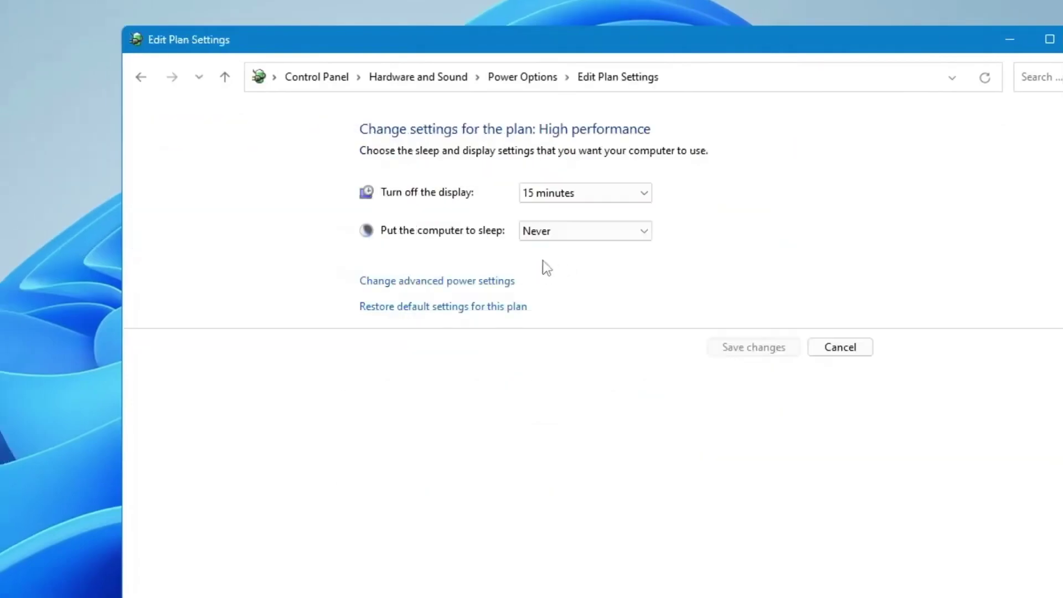
click(434, 289)
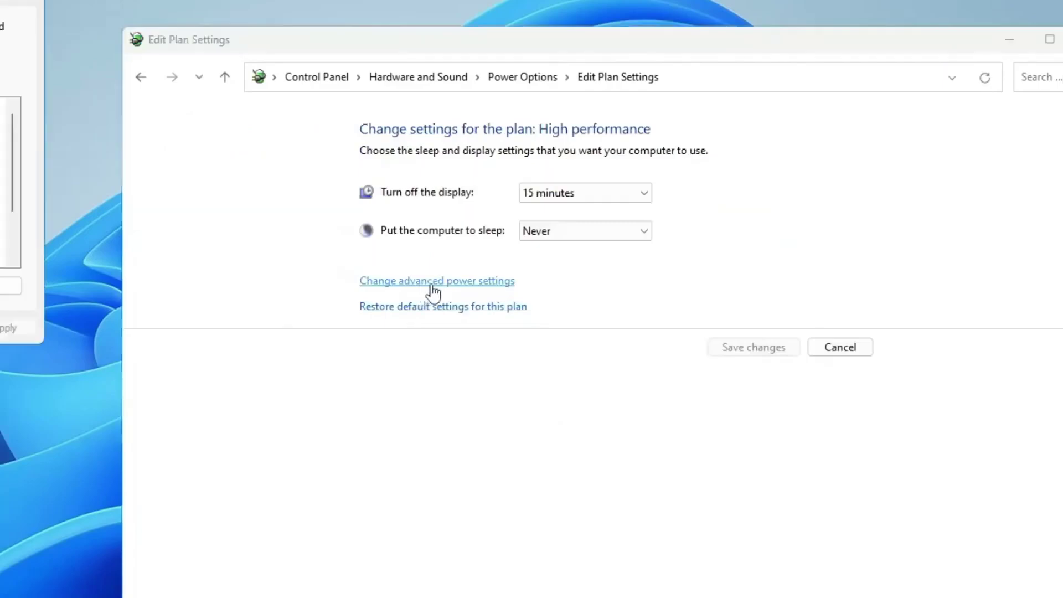
drag(11, 11, 578, 143)
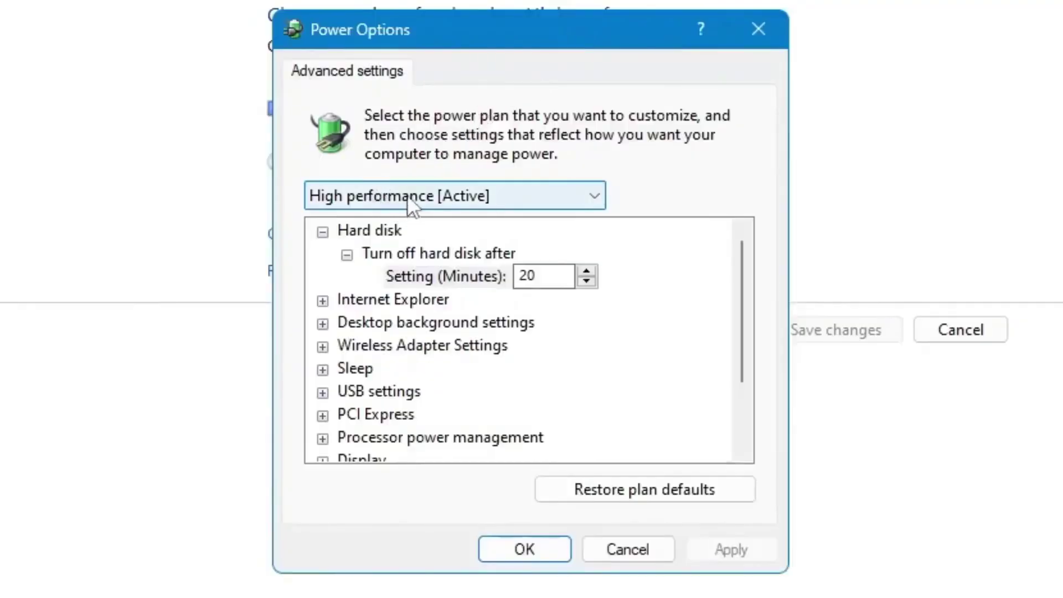
Set PCI Express Link State Power Management to Off.
scroll(454, 332, down, 1)
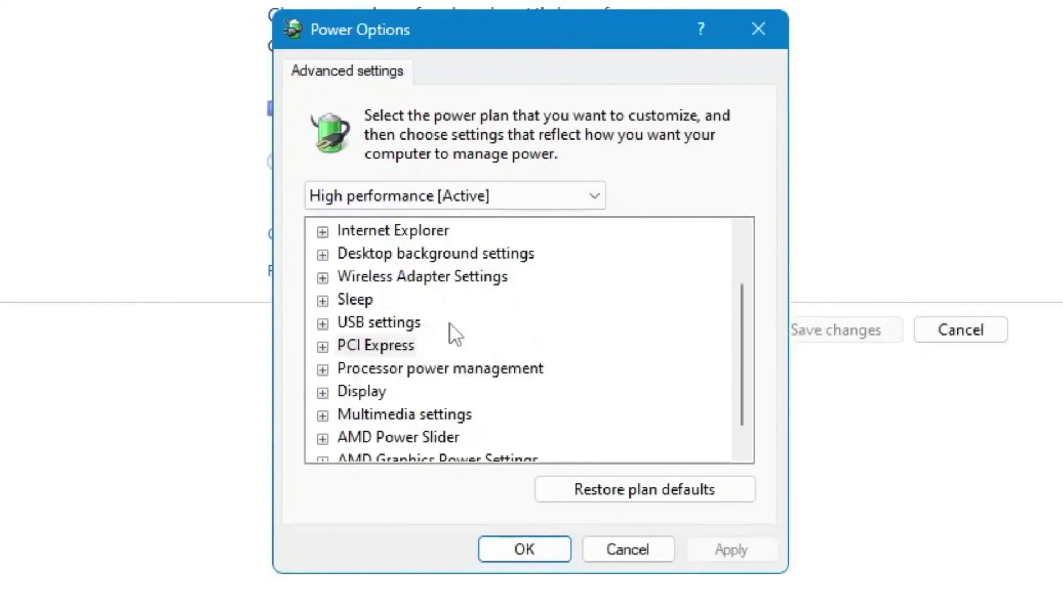
click(362, 344)
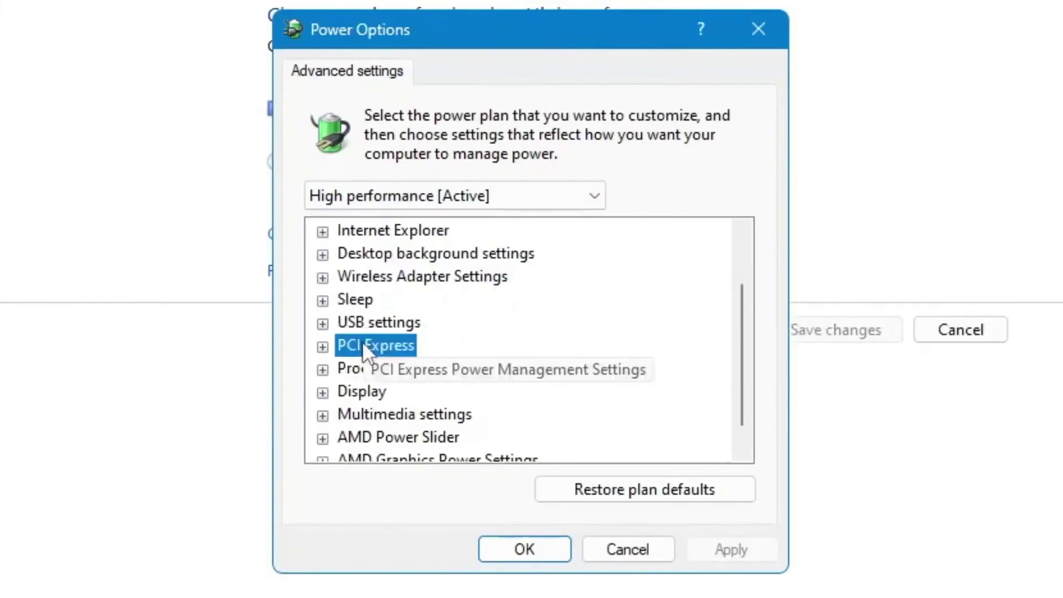
click(323, 347)
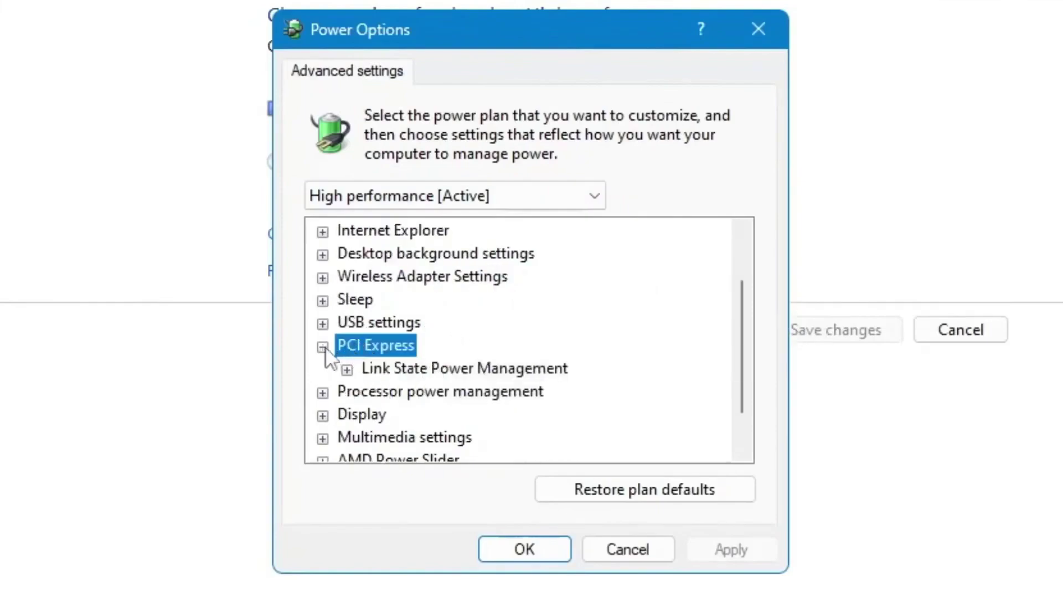
click(379, 370)
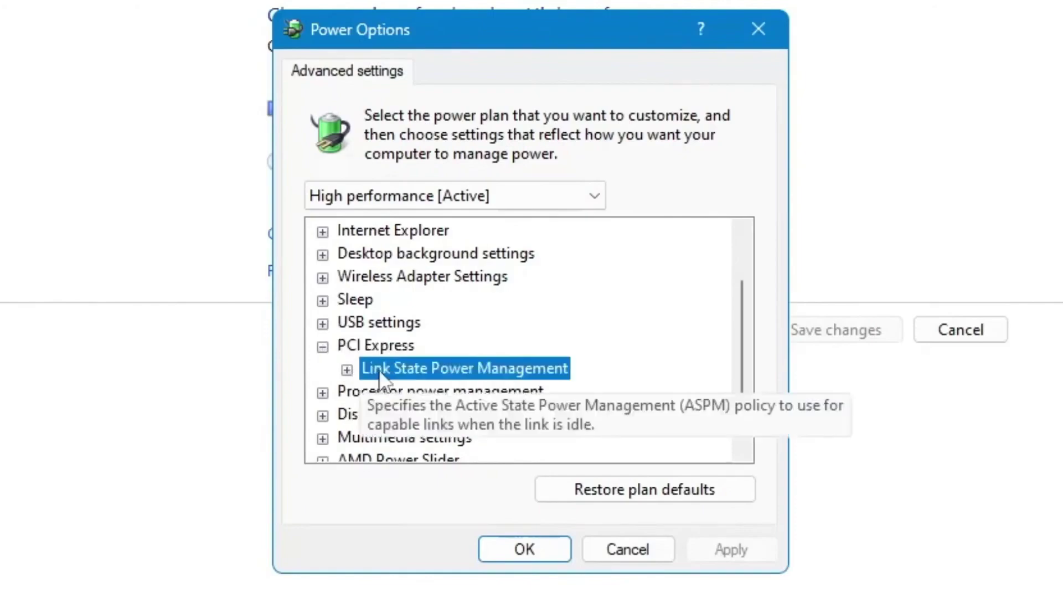
click(346, 369)
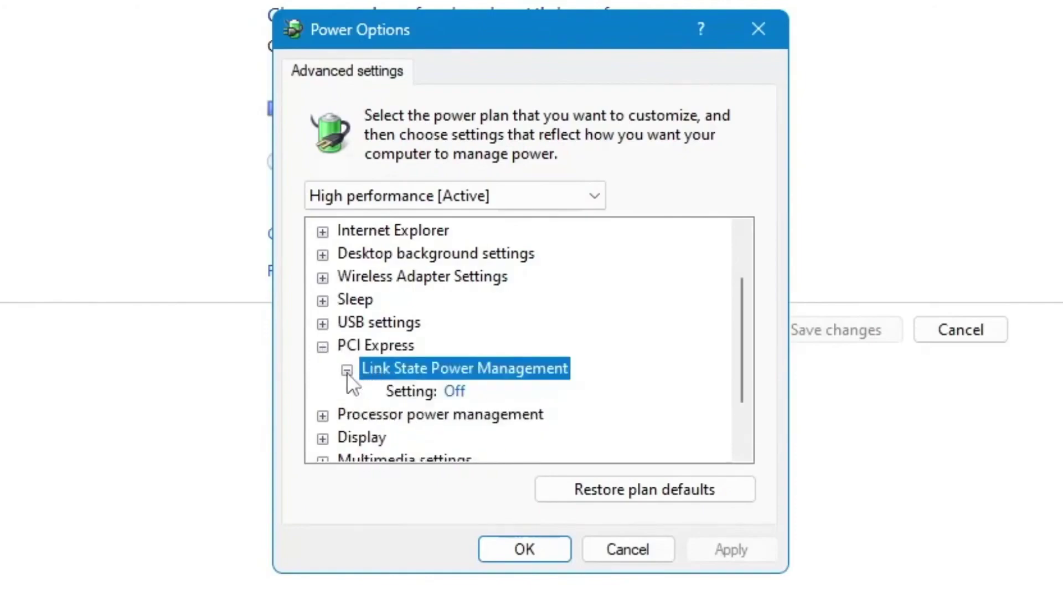
click(447, 391)
click(482, 393)
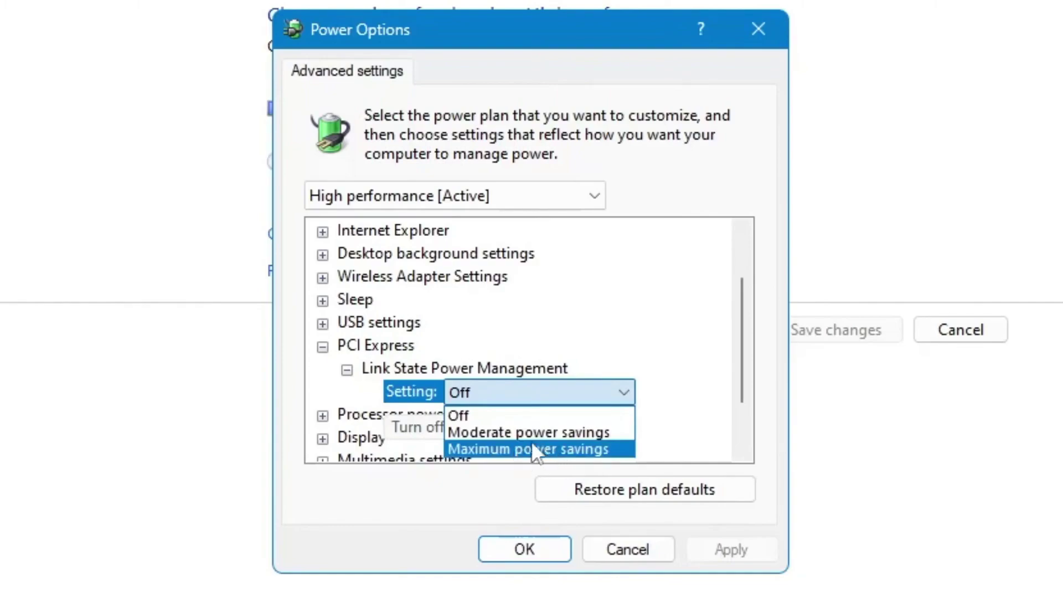
click(483, 415)
Check processor state at 0% minimum and 100% maximum, then apply the plan settings.
scroll(485, 421, down, 1)
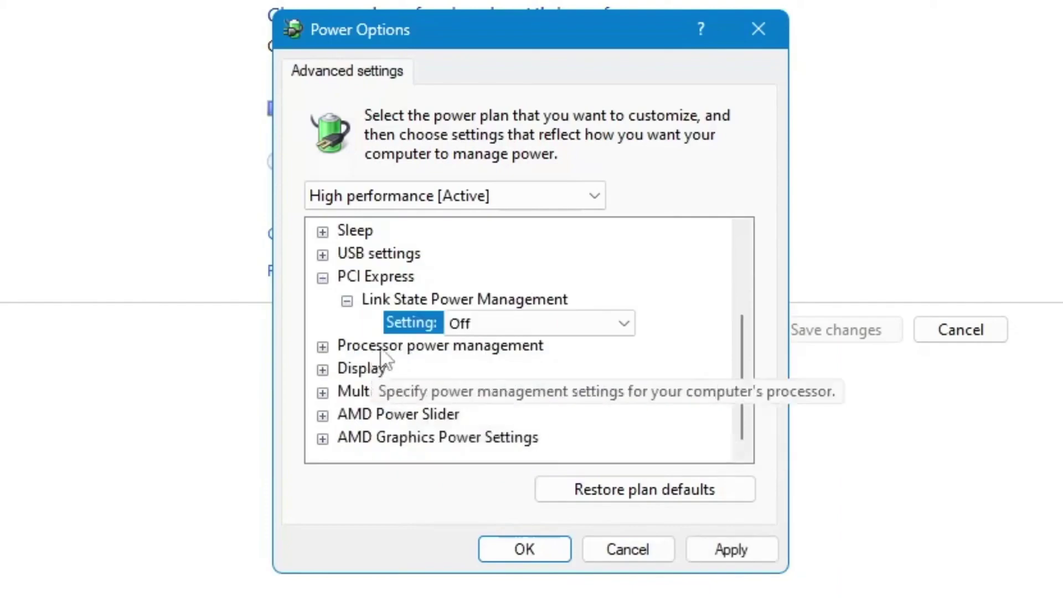
click(322, 347)
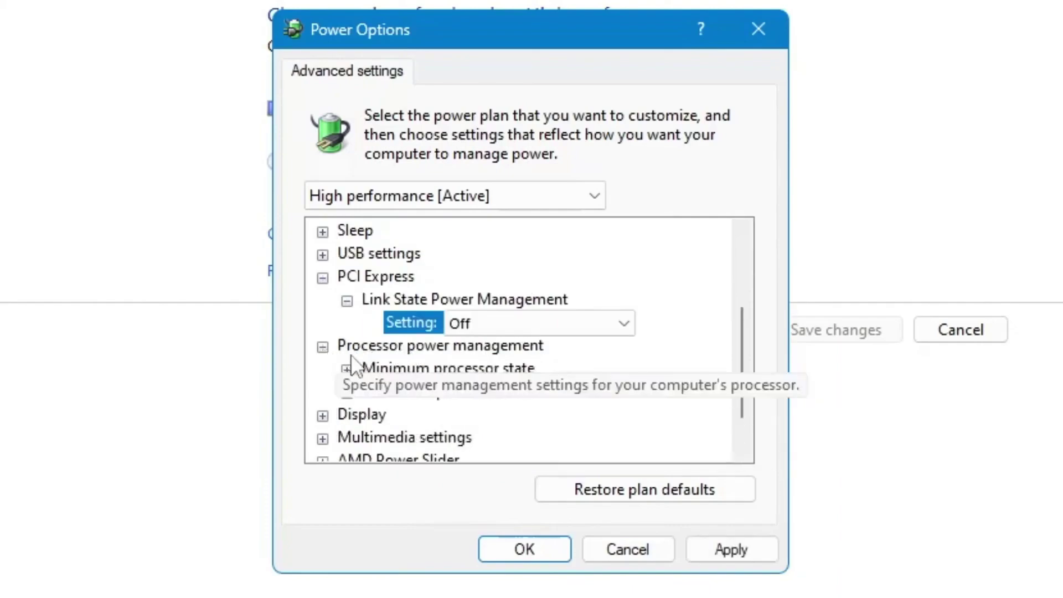
scroll(365, 409, down, 1)
click(347, 323)
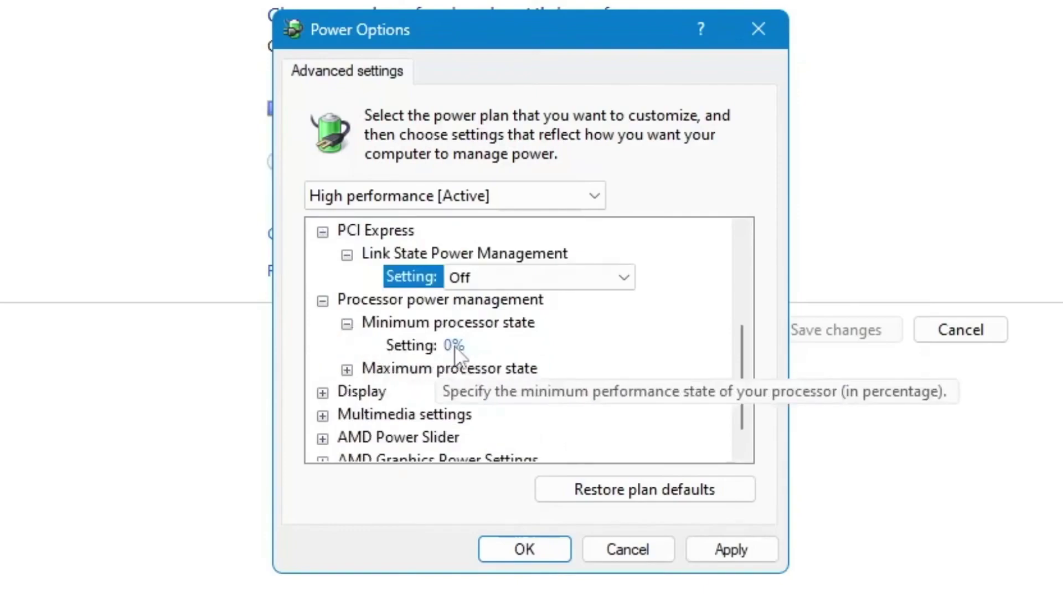
click(347, 369)
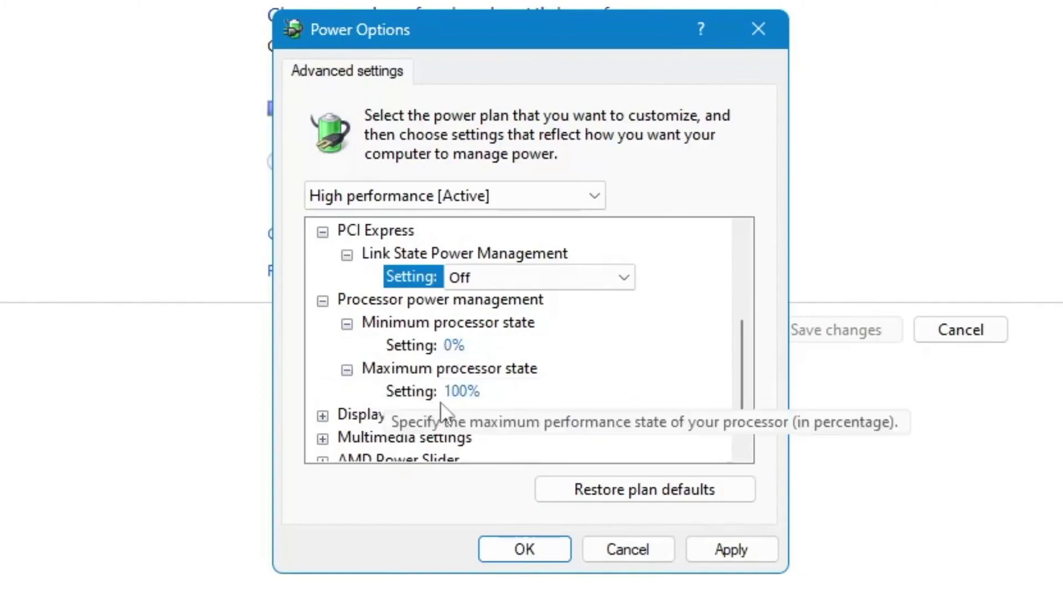
click(469, 394)
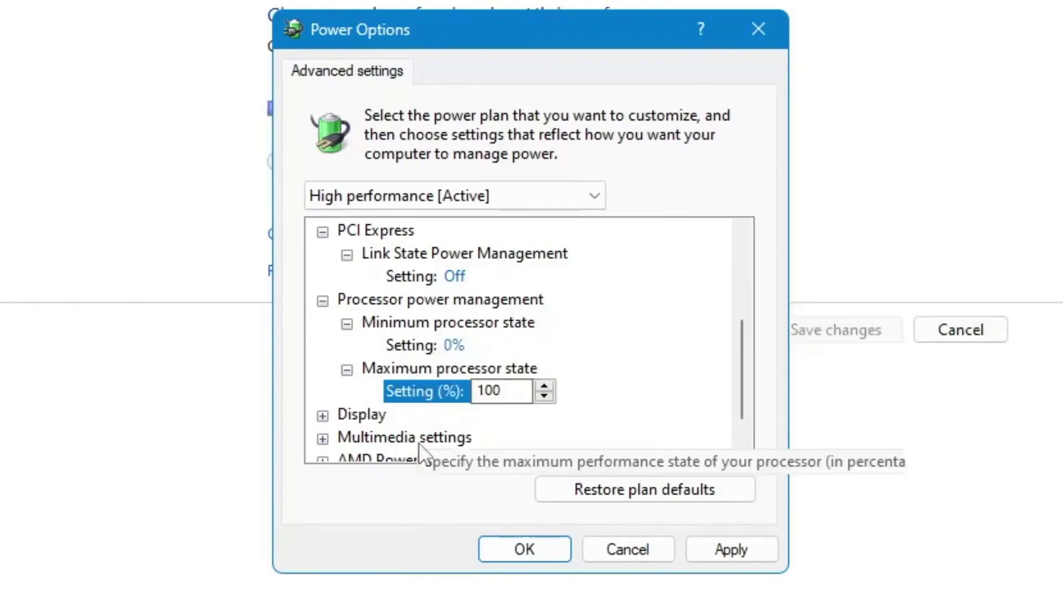
click(720, 550)
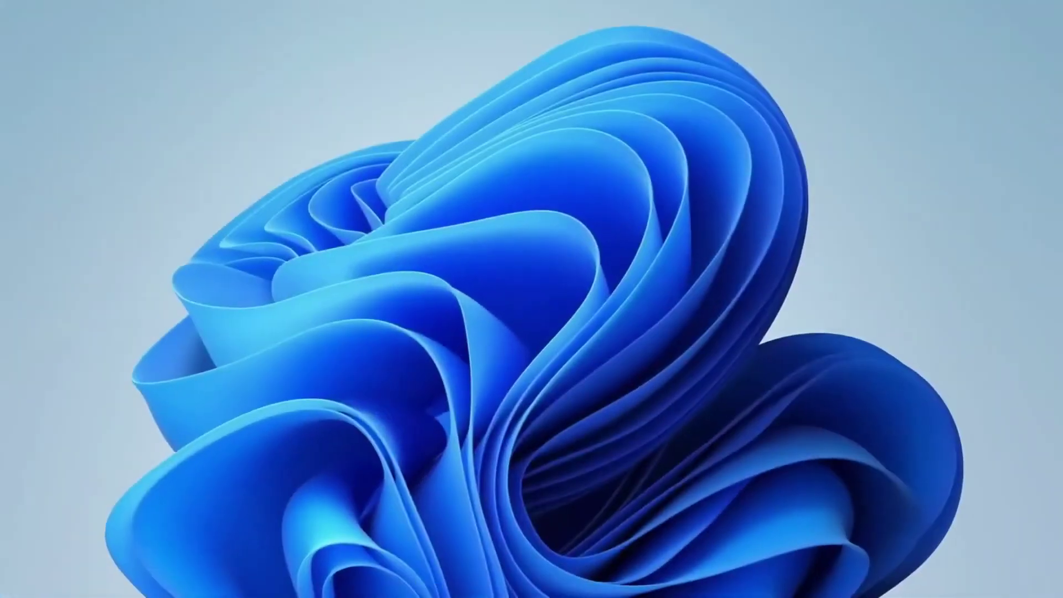
Open Task Manager from the Win+X menu and scroll through the Startup apps list.
key(super+x)
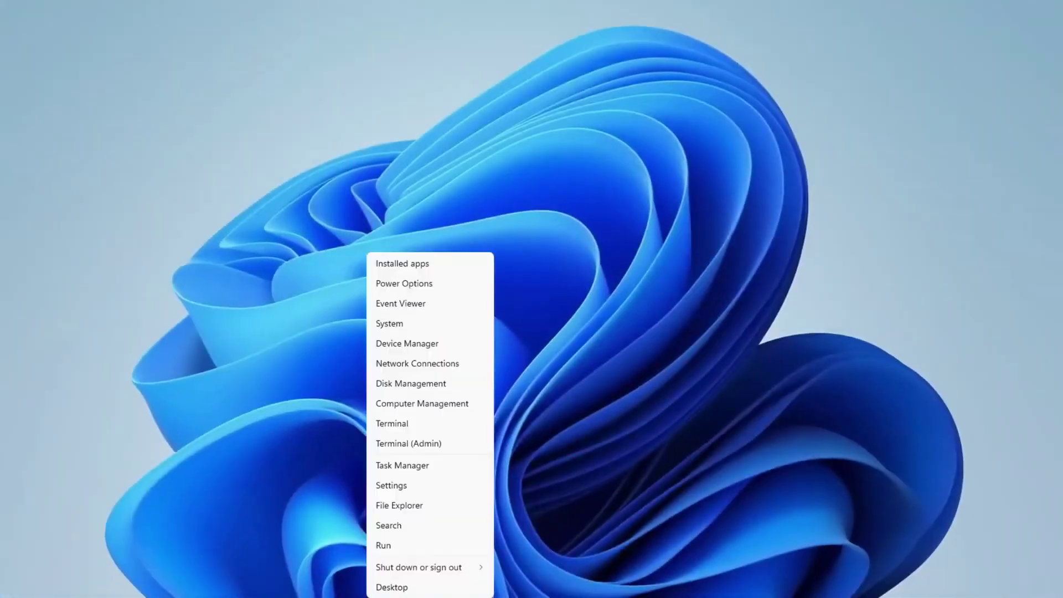
click(411, 466)
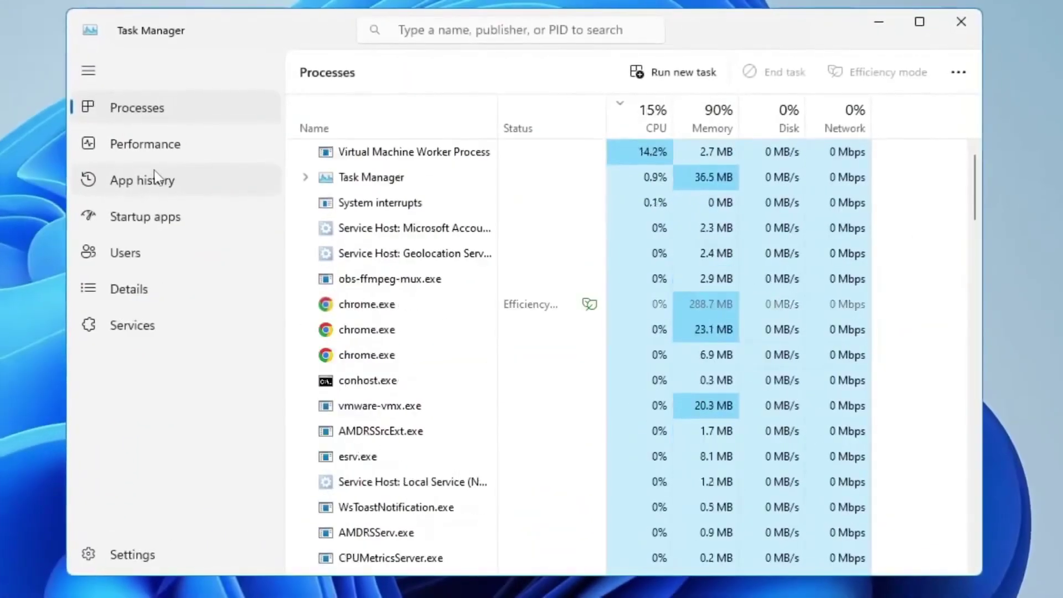
click(145, 217)
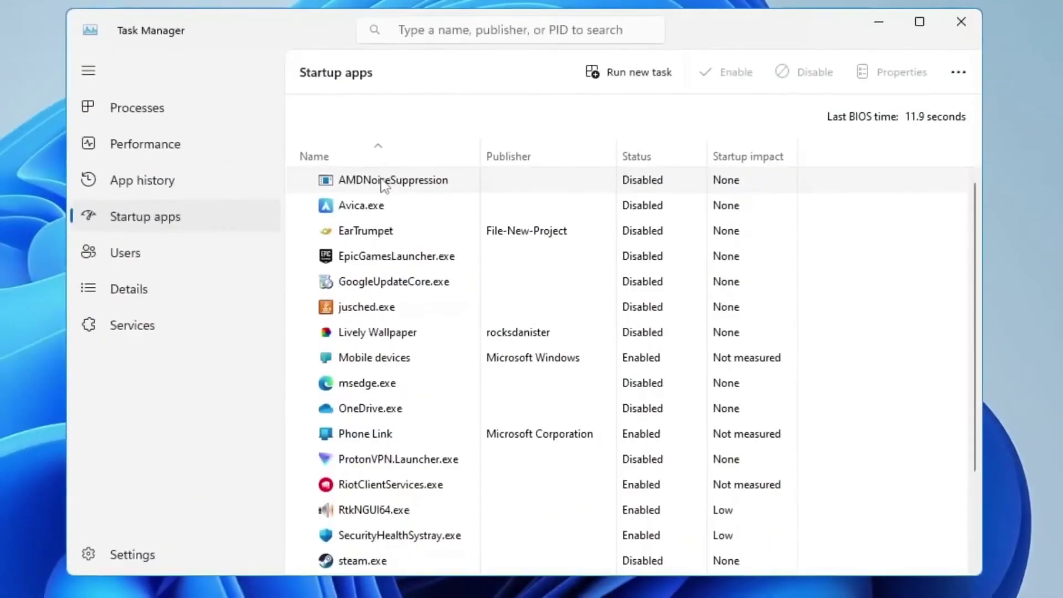
click(359, 209)
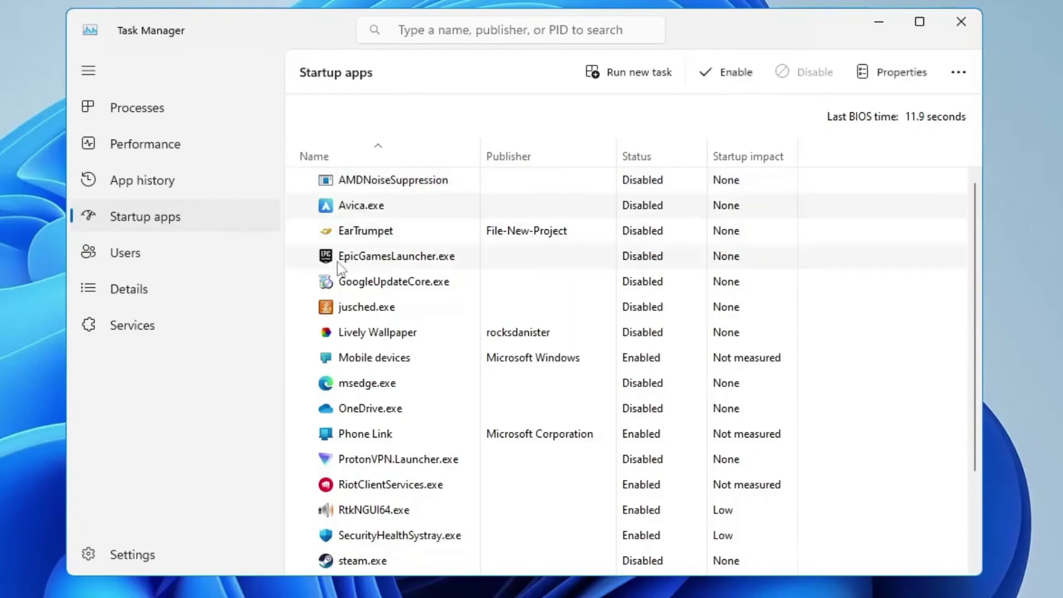
scroll(387, 382, down, 1)
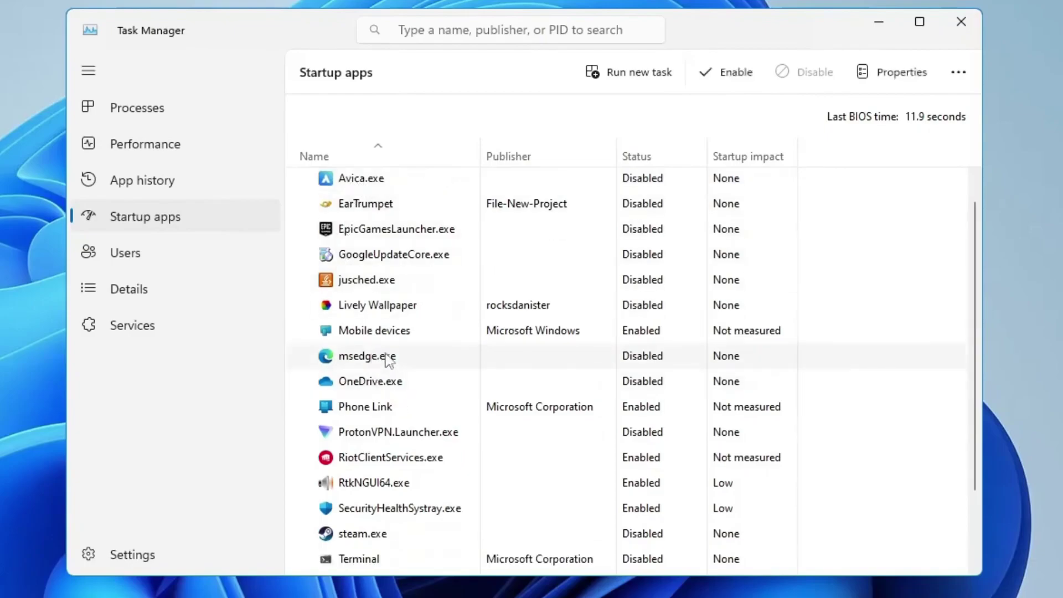
scroll(368, 423, down, 2)
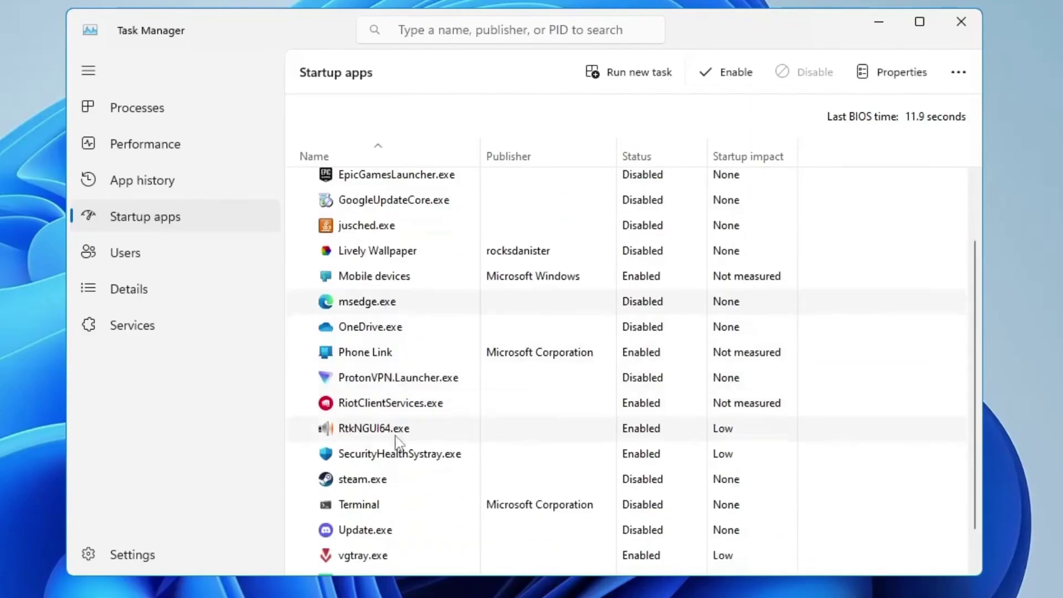
scroll(396, 437, down, 2)
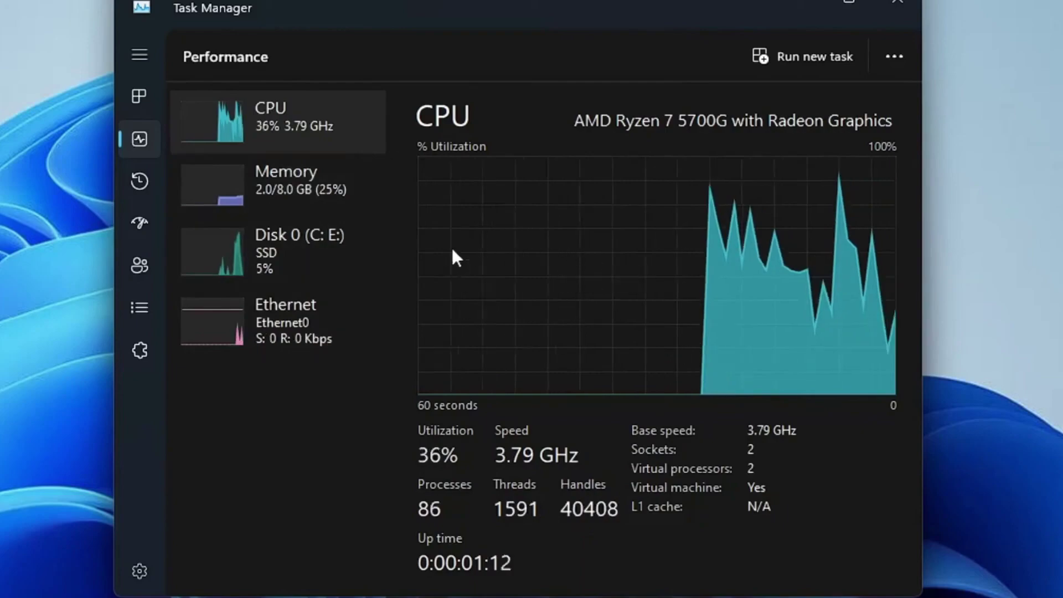
Close Task Manager after reviewing the CPU performance graph.
click(896, 15)
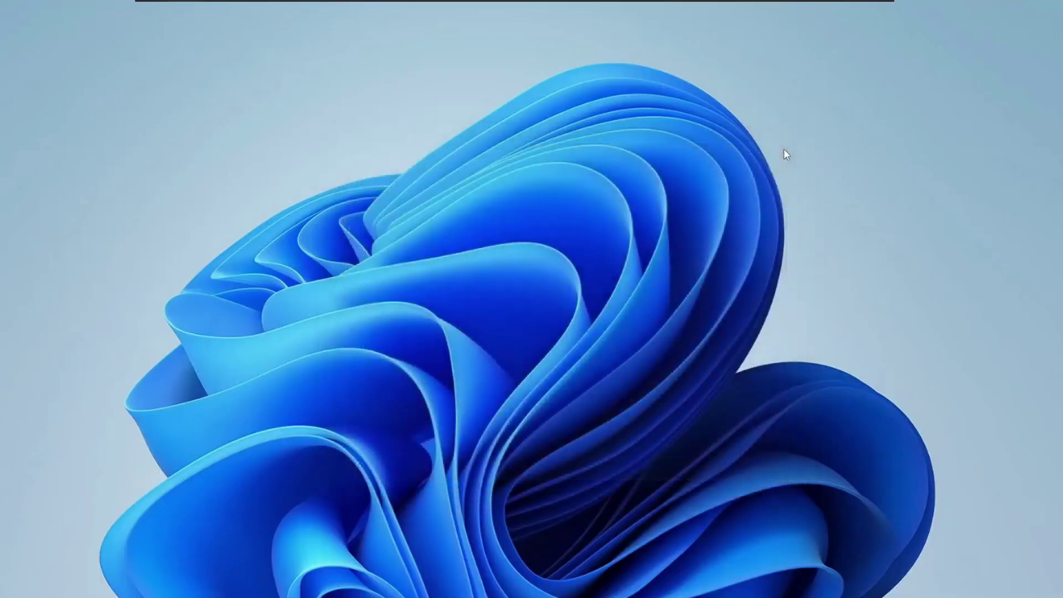